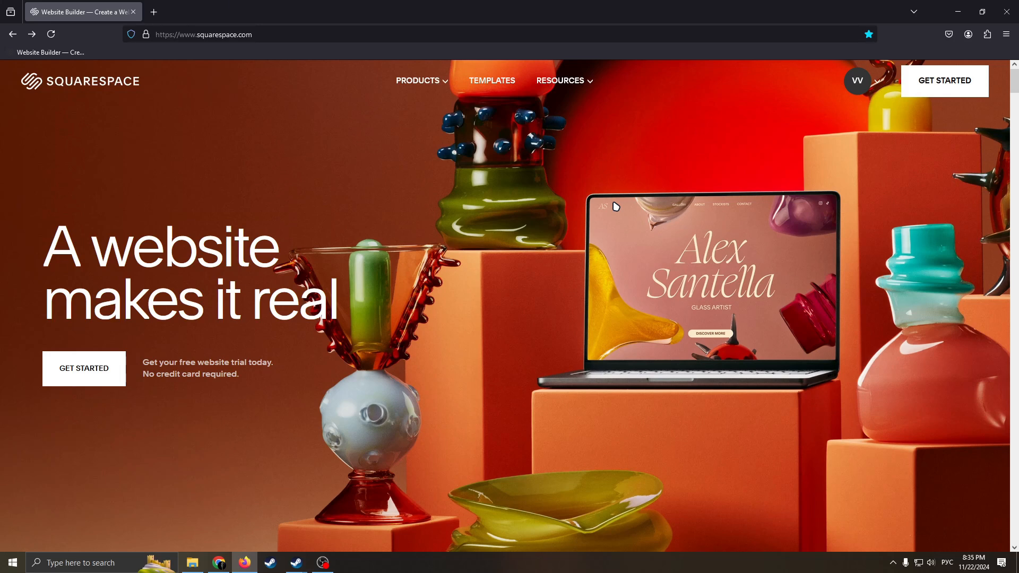
Start creating a new website from the Squarespace home page
left_click(878, 91)
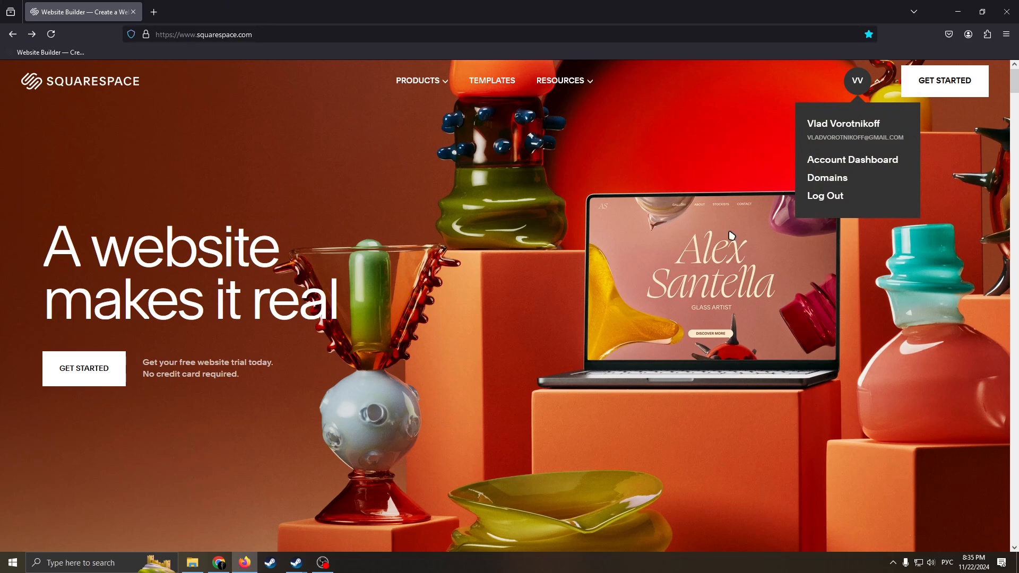
left_click(850, 301)
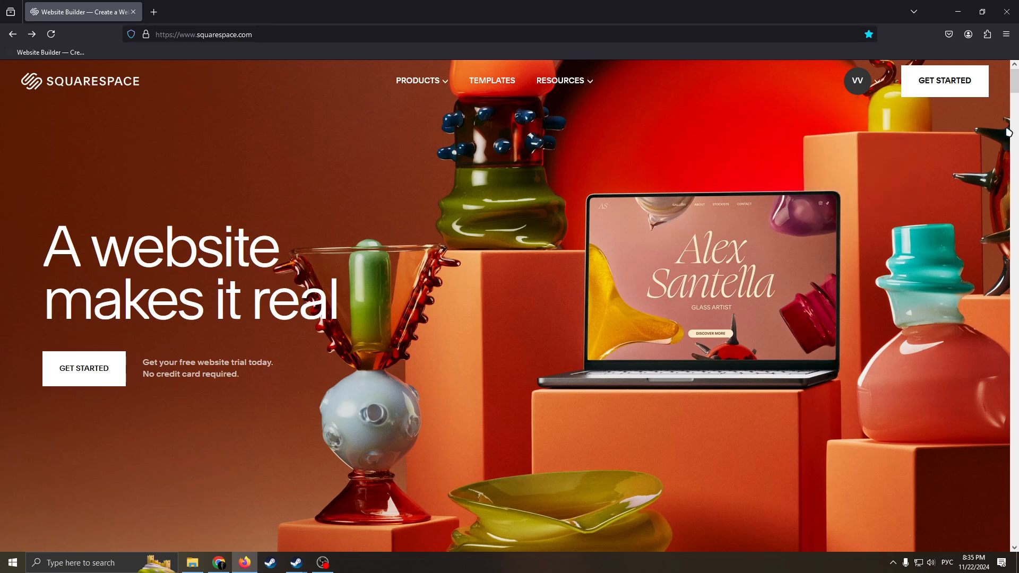
left_click(945, 79)
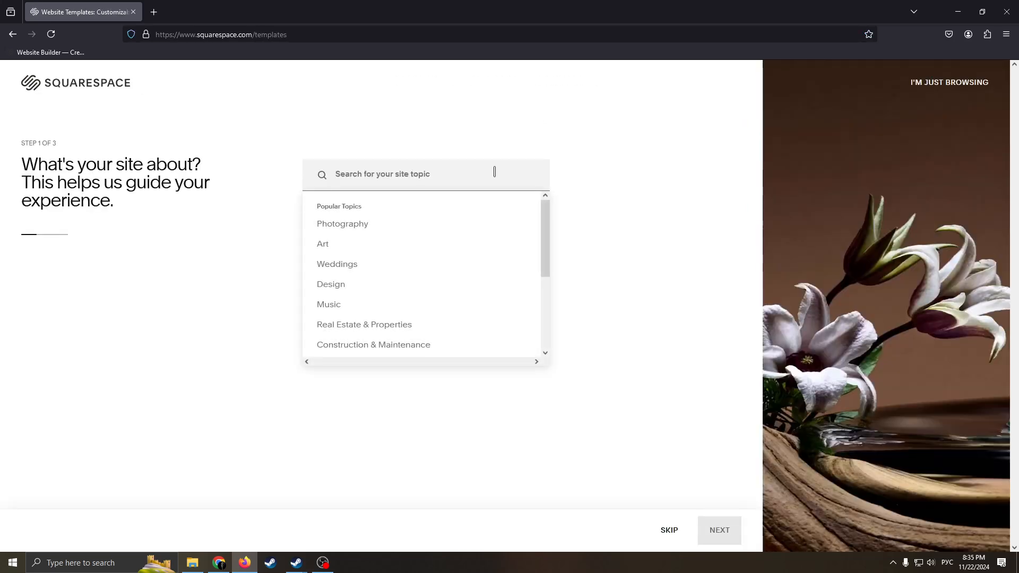
Search the site topics for Musician, choose Bands & Musicians as the site's topic and continue to the website goals
left_click_drag(186, 216, 21, 175)
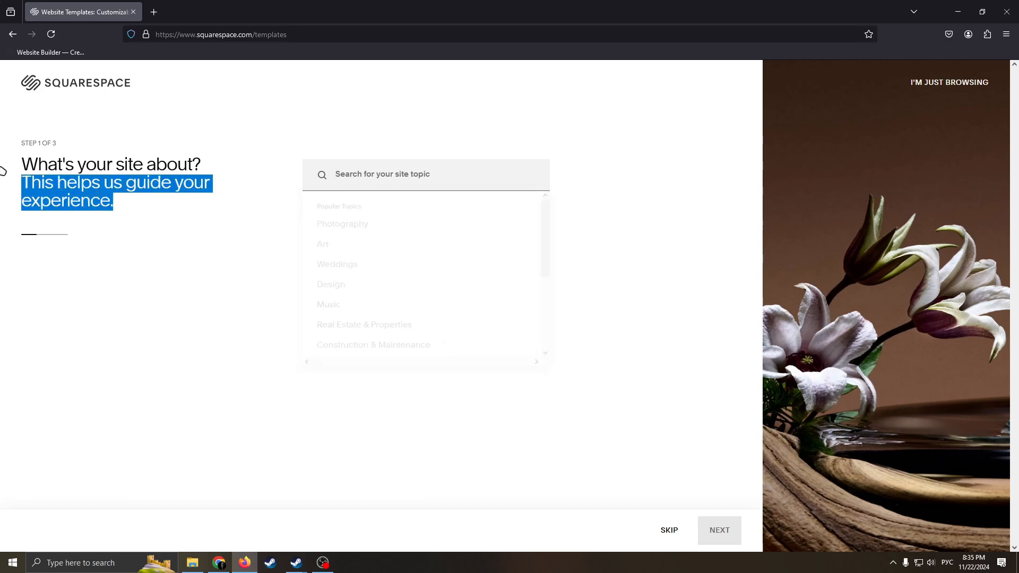
left_click(131, 161)
left_click(378, 174)
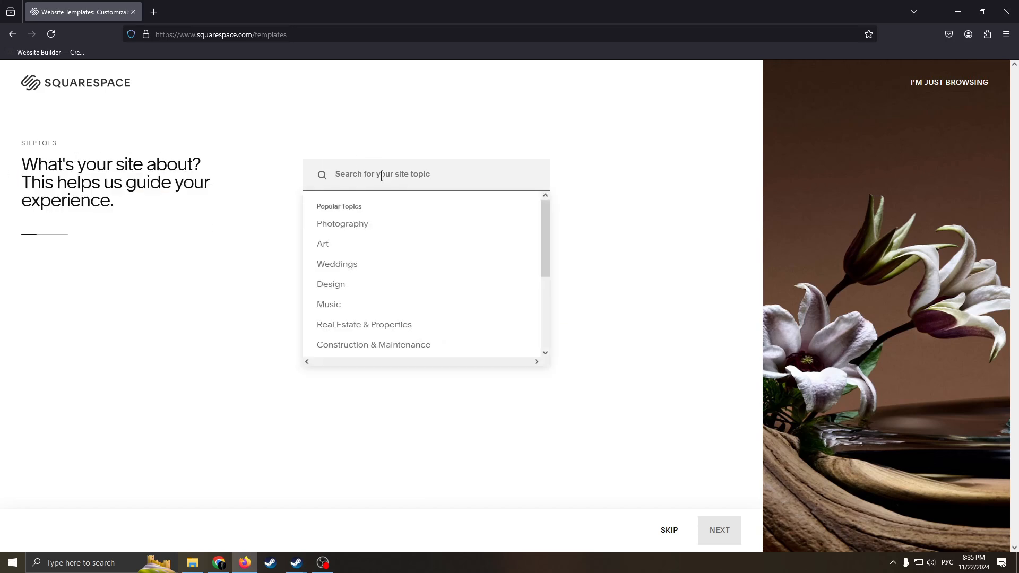
type("b")
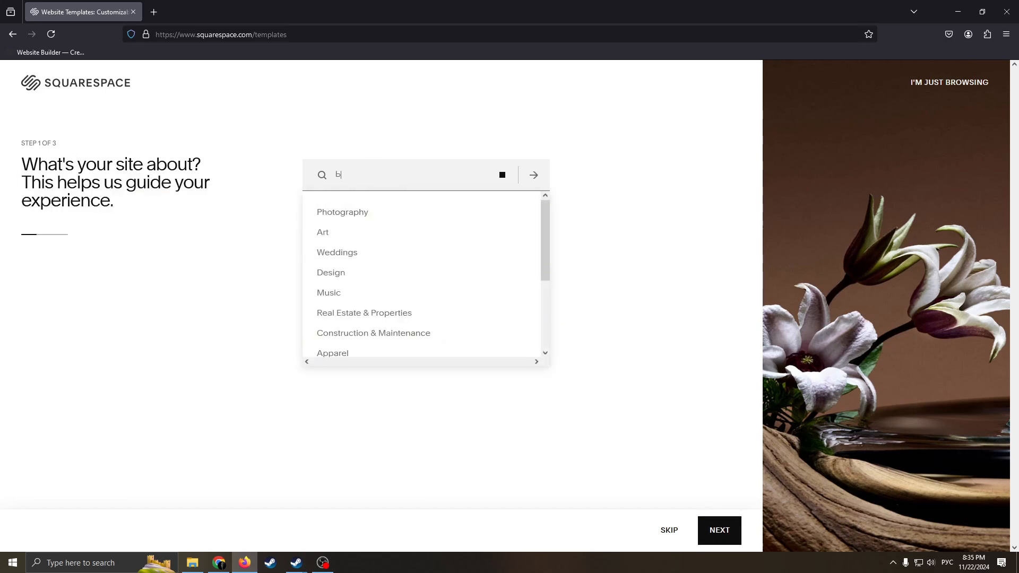
key("BackSpace")
key("alt+shift")
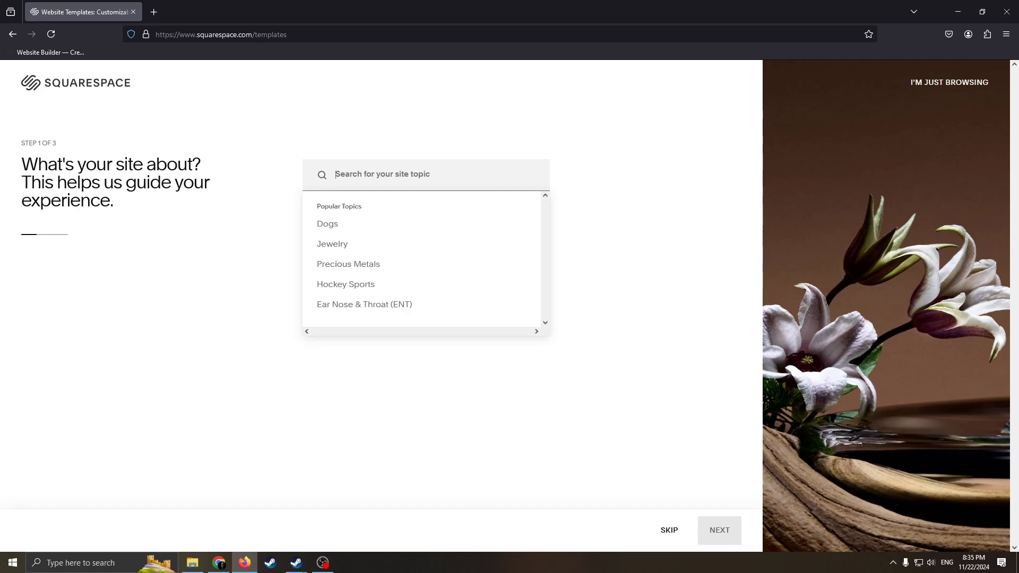
type("M")
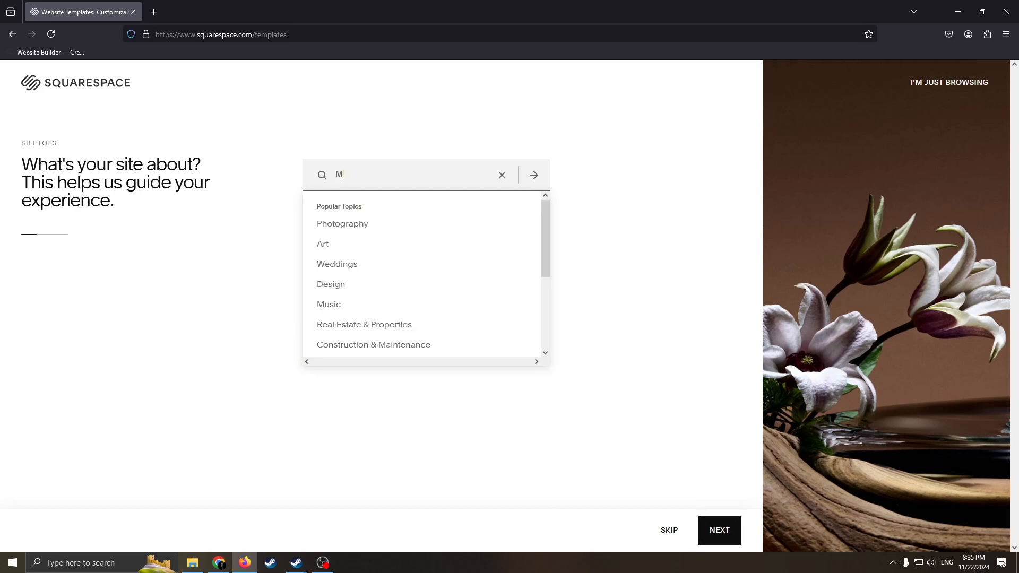
type("Usic")
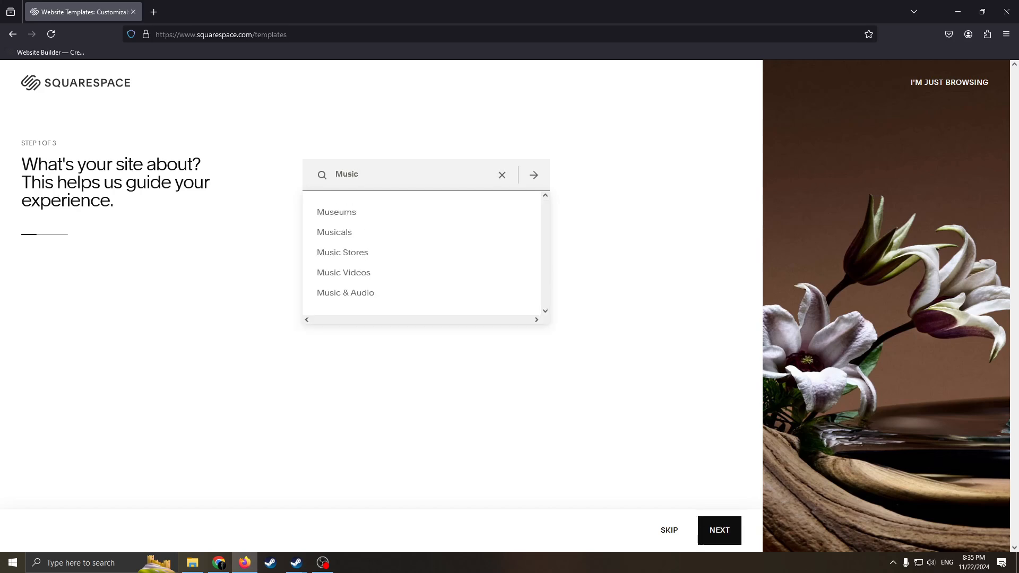
type("ian")
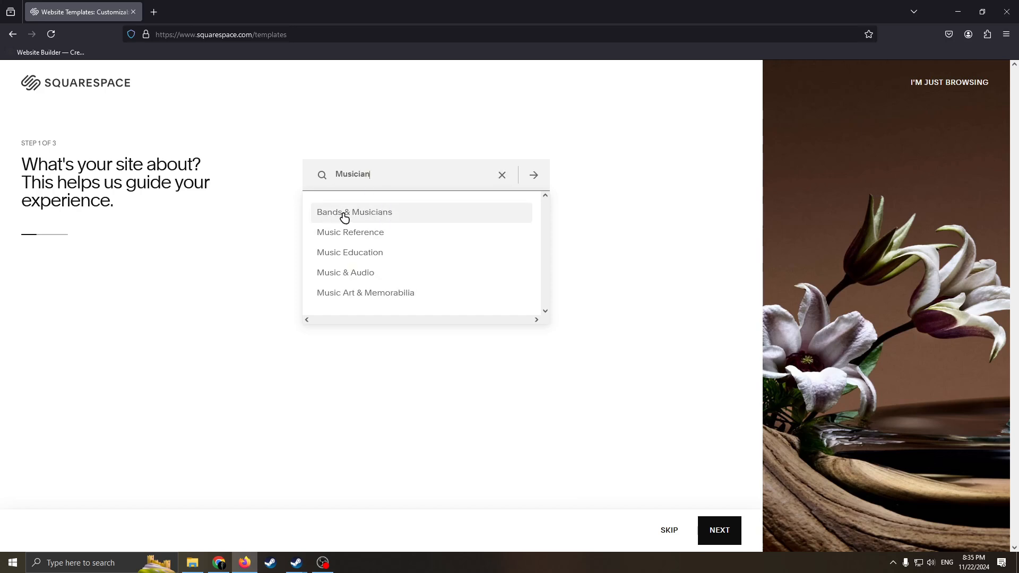
left_click(363, 215)
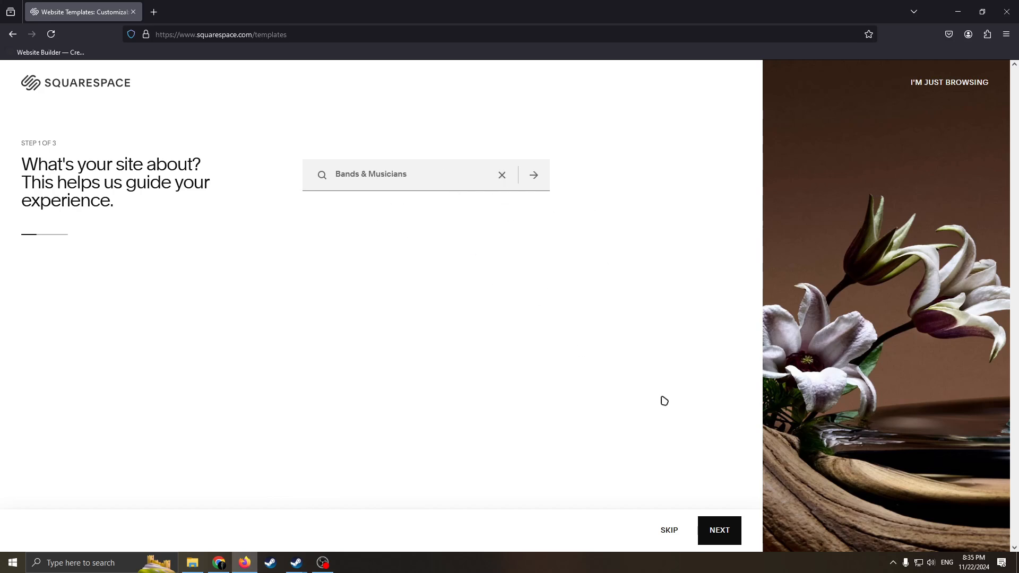
left_click(719, 530)
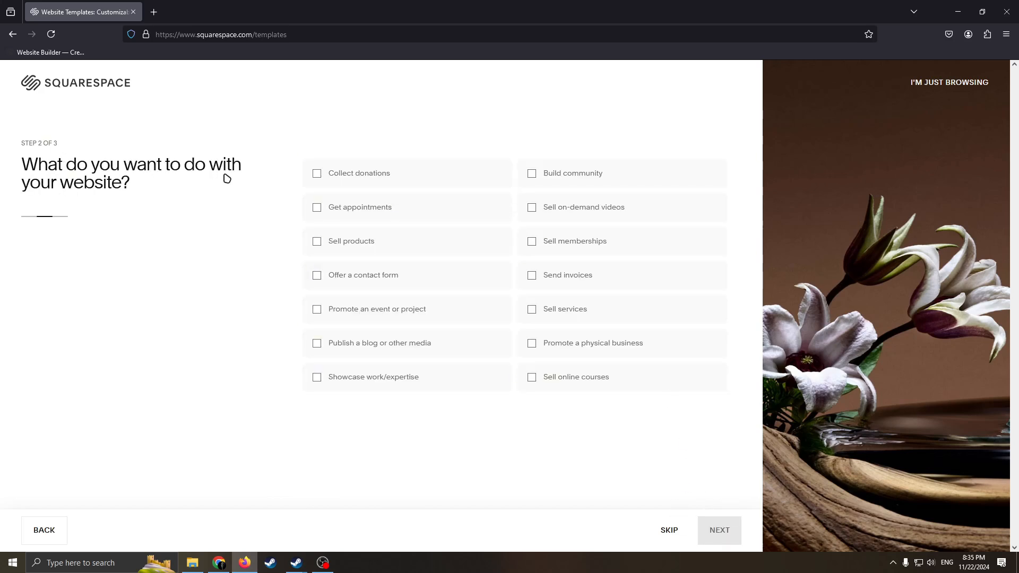
left_click_drag(197, 165, 78, 167)
left_click(161, 171)
left_click(148, 164)
left_click_drag(163, 190, 44, 165)
left_click(59, 164)
left_click_drag(141, 192, 66, 166)
left_click(169, 179)
Select Collect donations, Promote an event or project, Publish a blog or other media and Build community as goals, and browse the designer templates
left_click(315, 175)
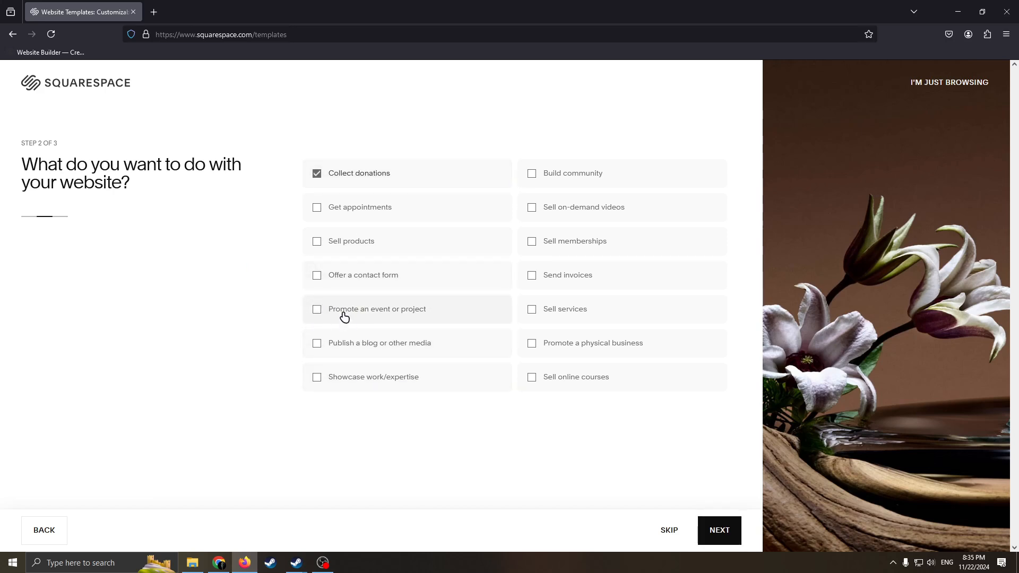
left_click(316, 310)
left_click(317, 345)
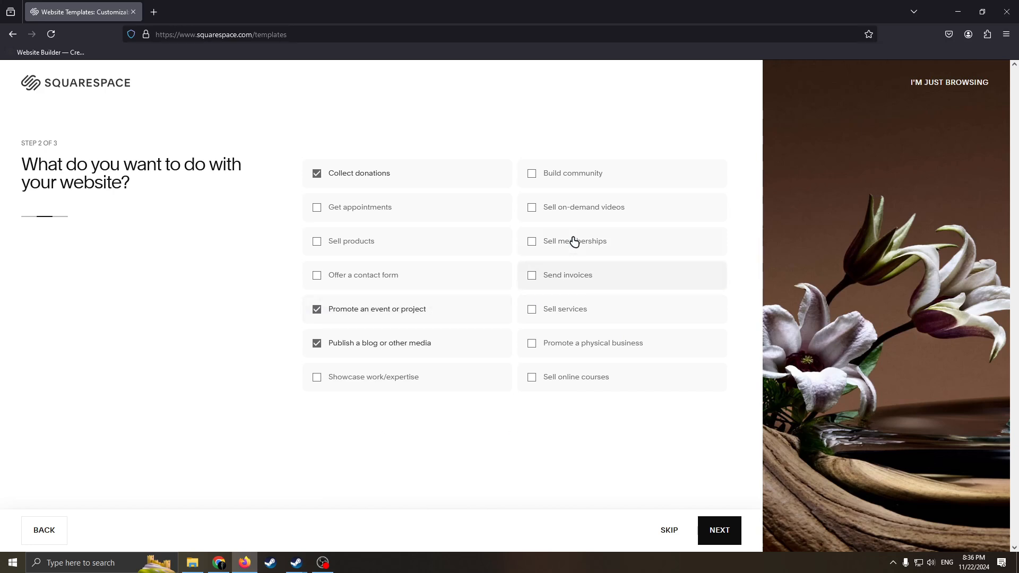
left_click(537, 174)
left_click(713, 530)
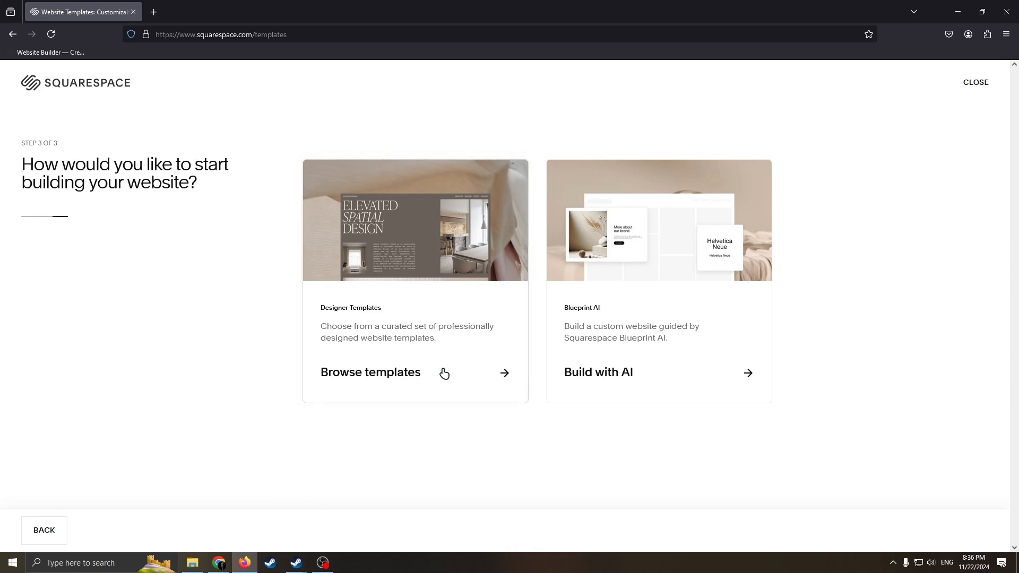
left_click(458, 343)
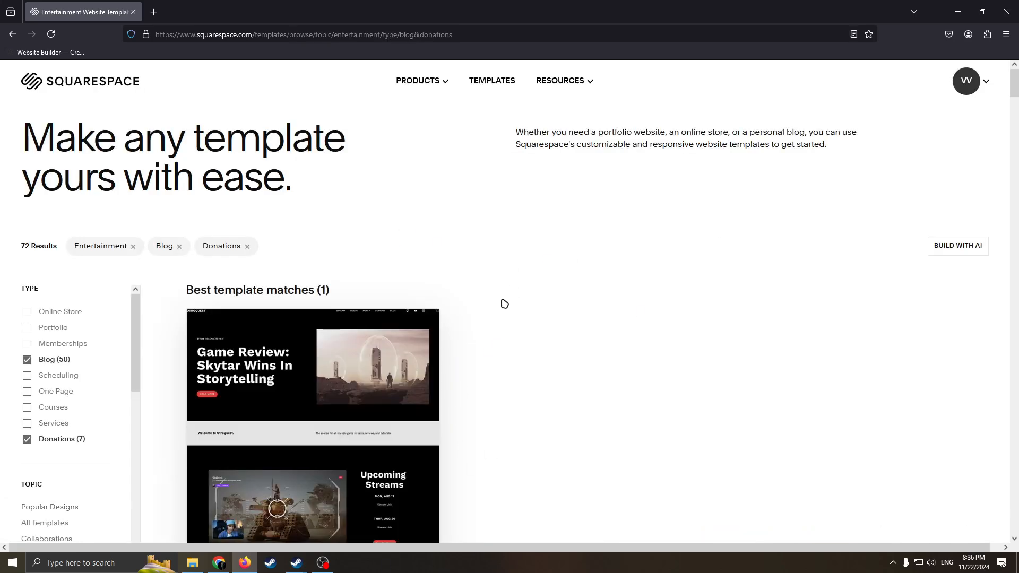
Look through the best template match and the Entertainment templates in the filtered results
scroll(520, 260, "down", 1)
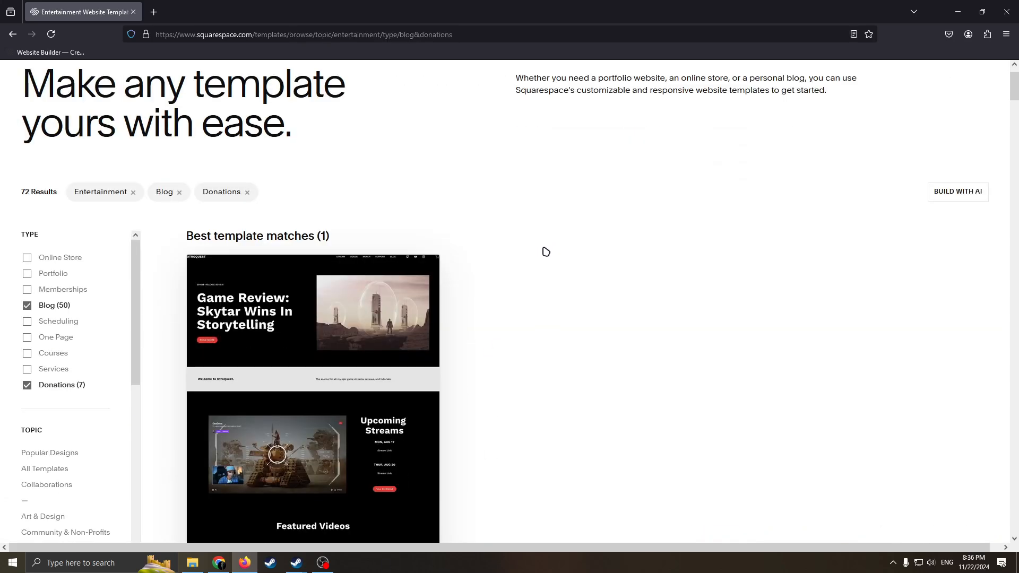
scroll(486, 288, "up", 1)
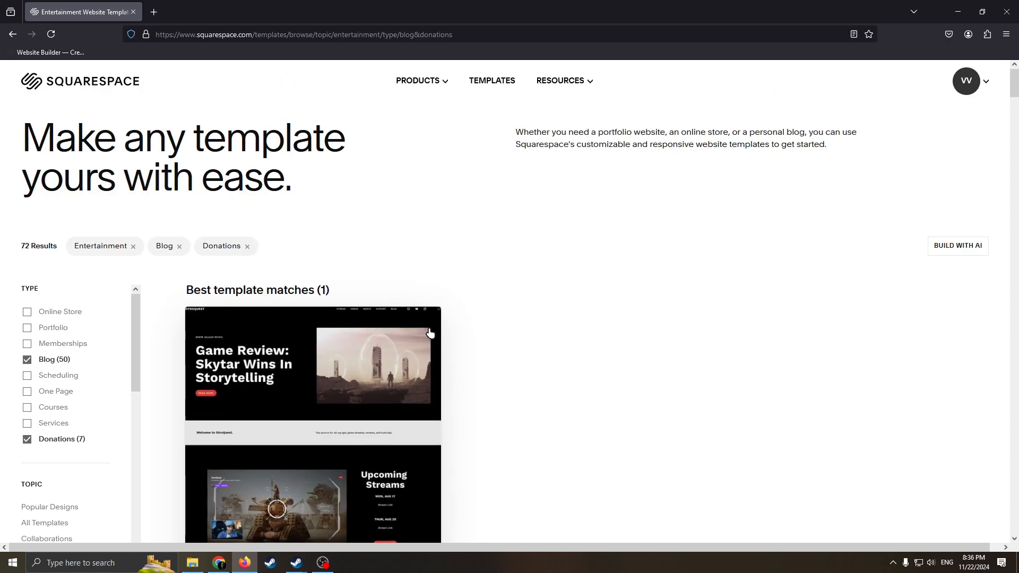
scroll(351, 372, "down", 9)
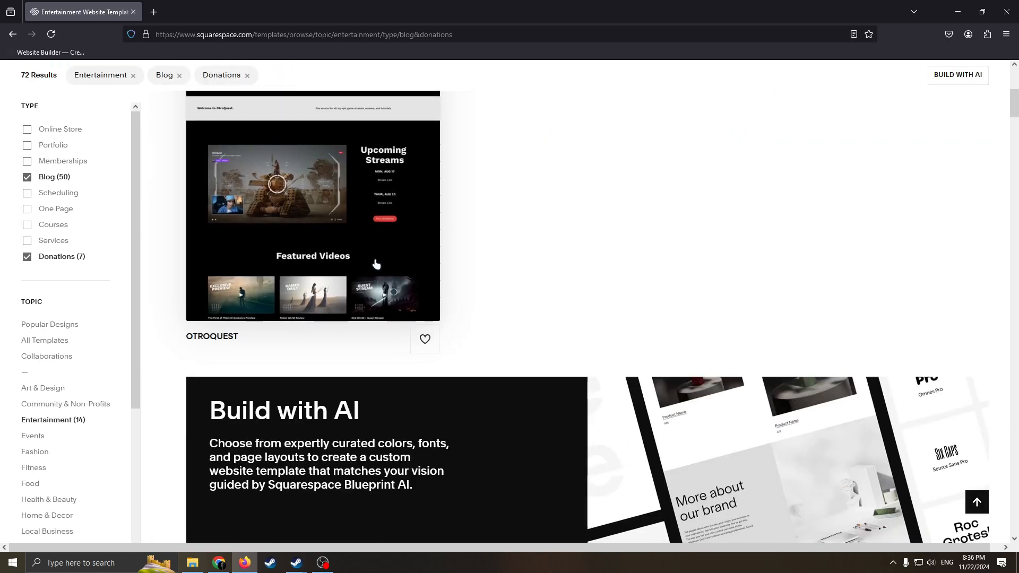
scroll(370, 276, "down", 3)
scroll(377, 260, "down", 2)
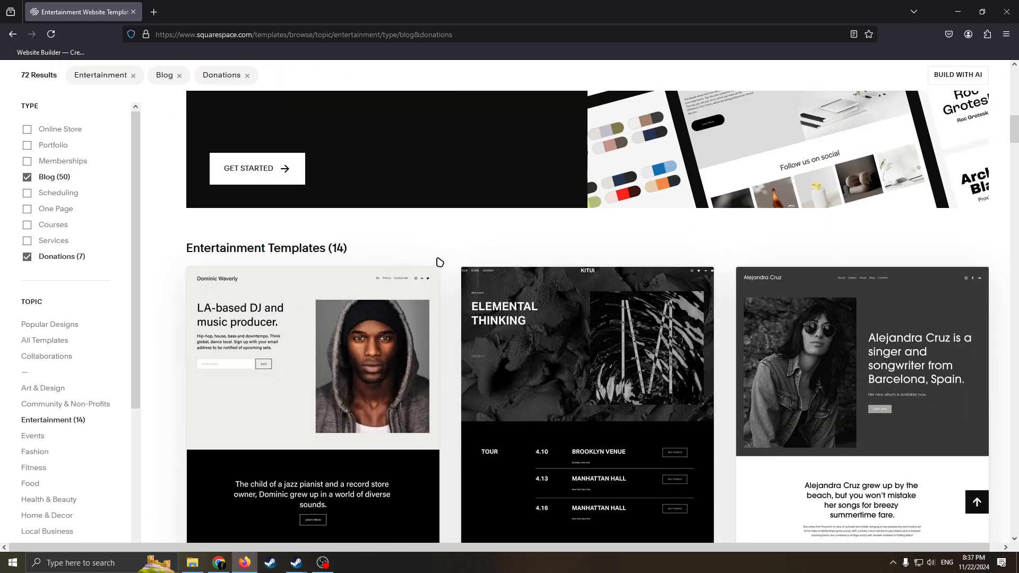
scroll(439, 262, "down", 1)
scroll(377, 333, "down", 2)
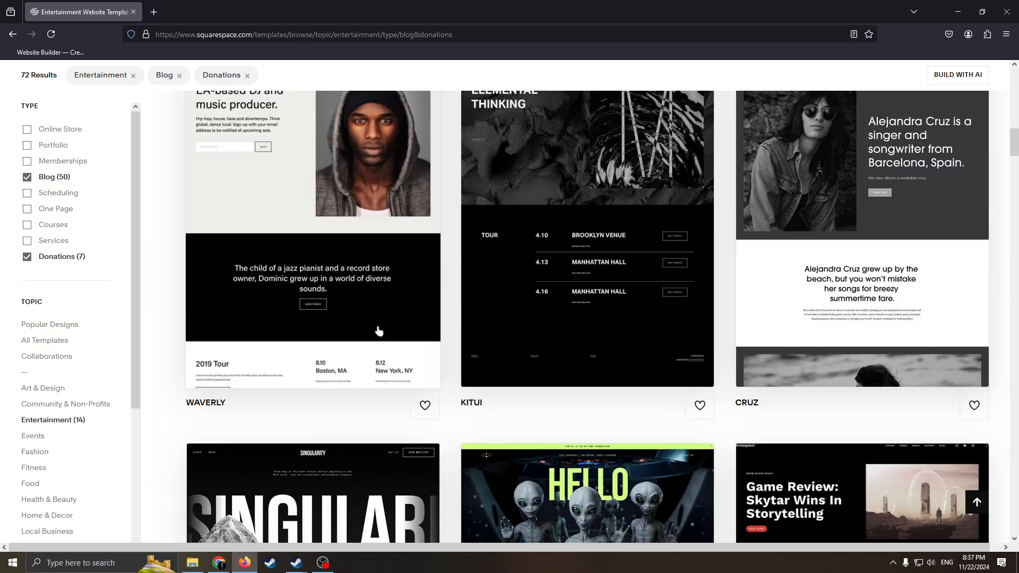
scroll(501, 292, "up", 4)
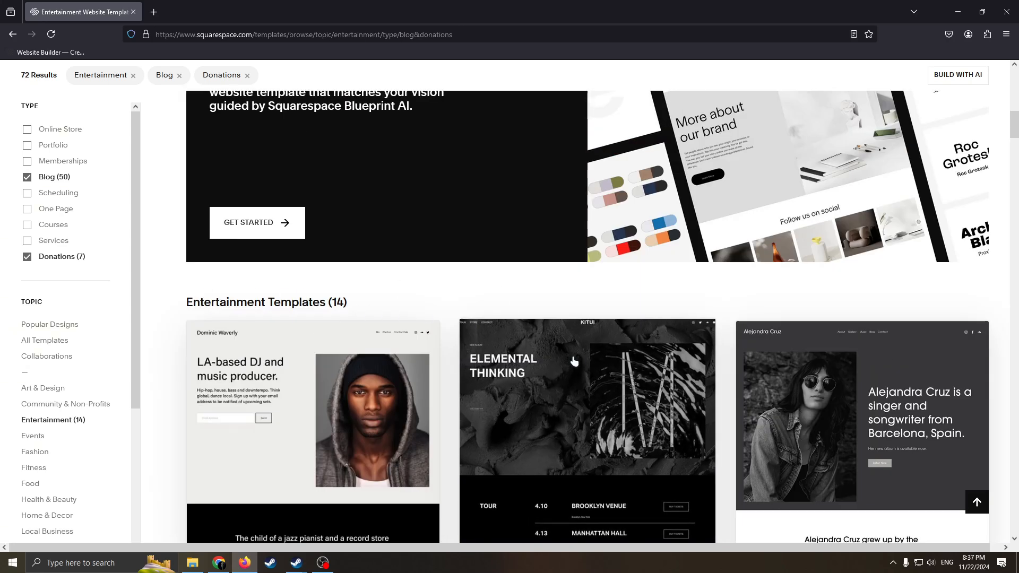
scroll(405, 372, "down", 1)
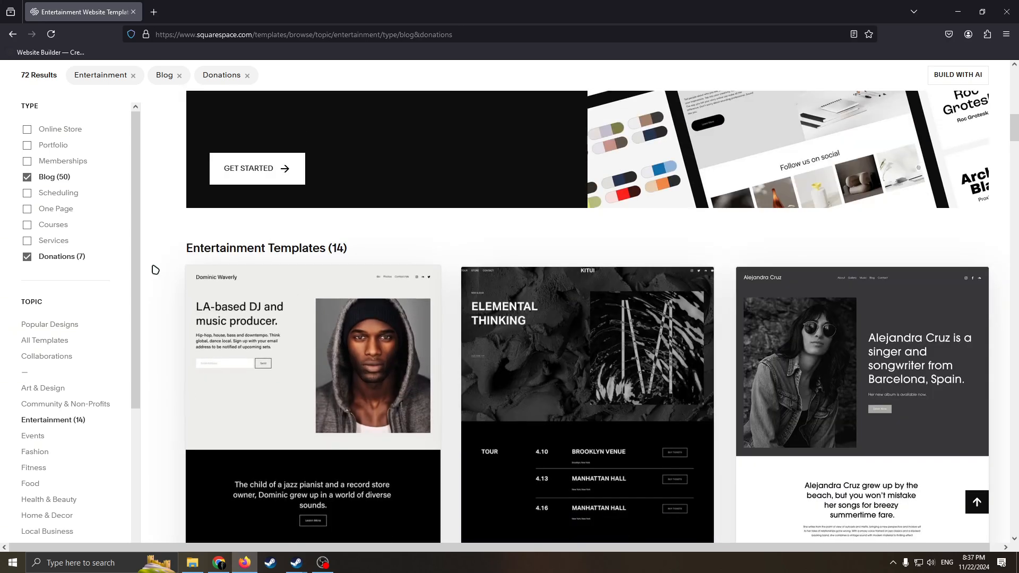
scroll(439, 287, "down", 1)
scroll(435, 278, "up", 12)
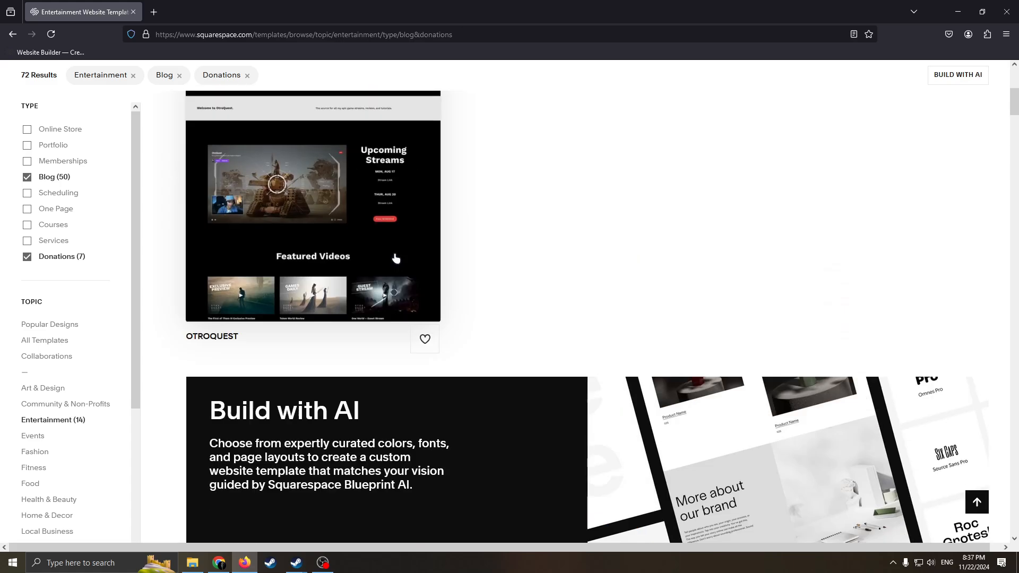
scroll(367, 307, "down", 20)
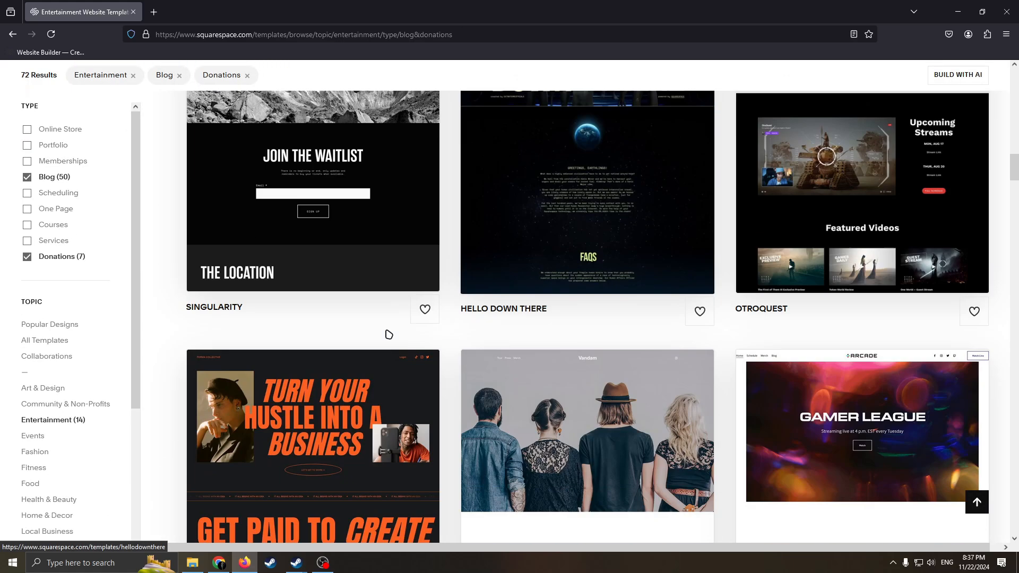
scroll(319, 313, "up", 11)
scroll(257, 286, "up", 10)
Review the template topics available for filtering, from Popular Designs to Weddings
scroll(101, 319, "down", 3)
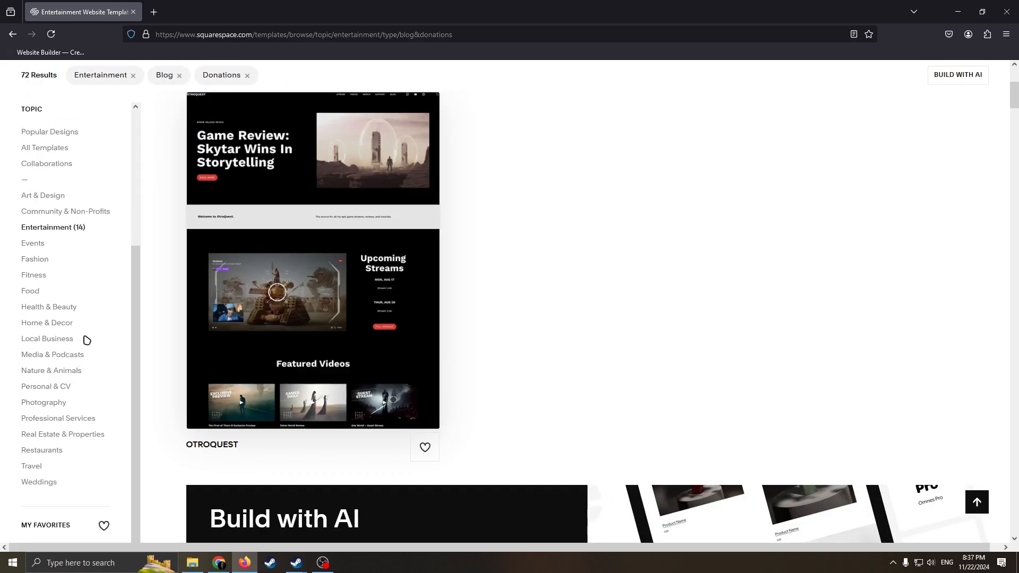
scroll(86, 339, "down", 1)
scroll(75, 313, "up", 2)
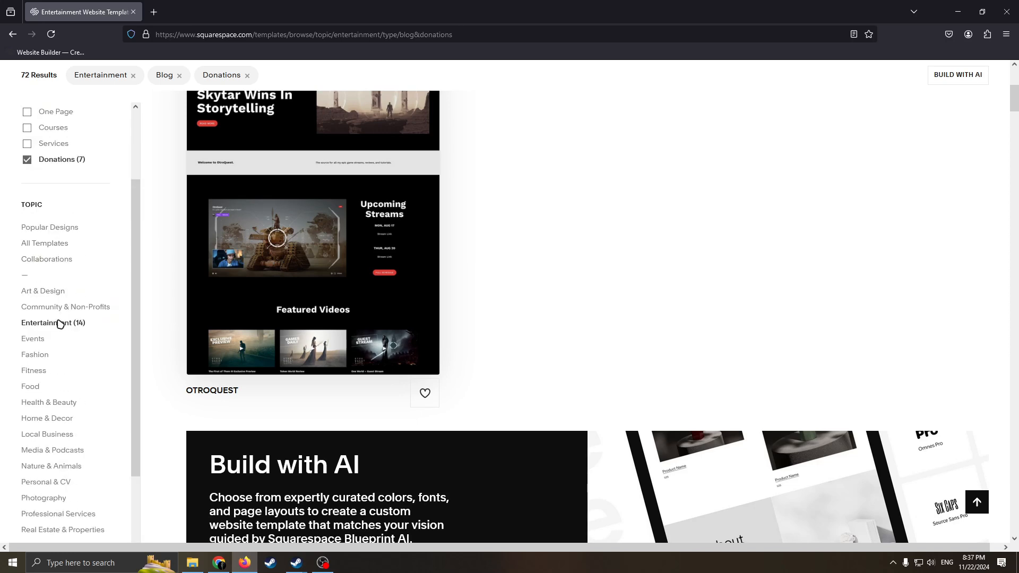
scroll(78, 374, "down", 1)
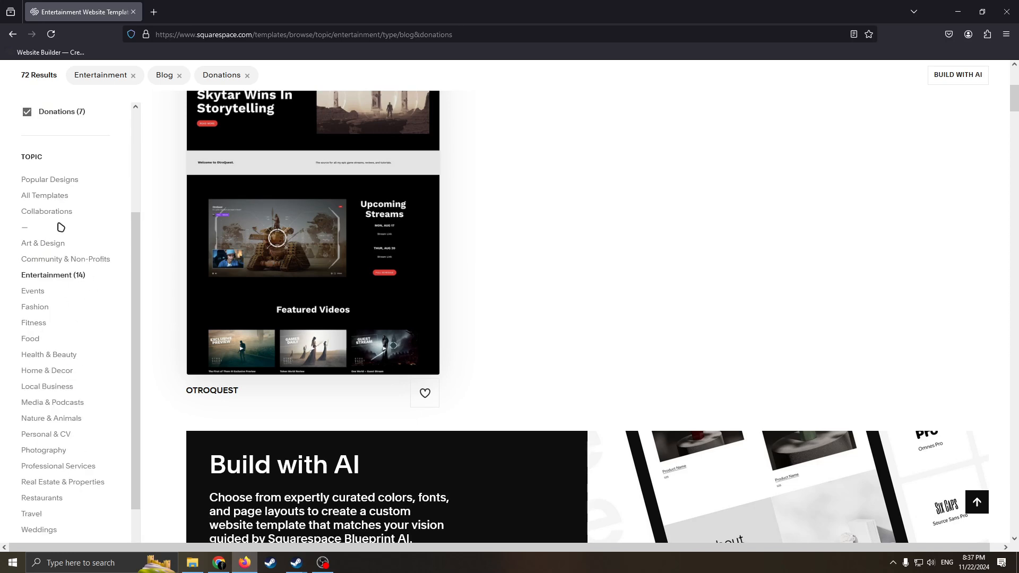
scroll(64, 318, "up", 1)
scroll(55, 332, "down", 2)
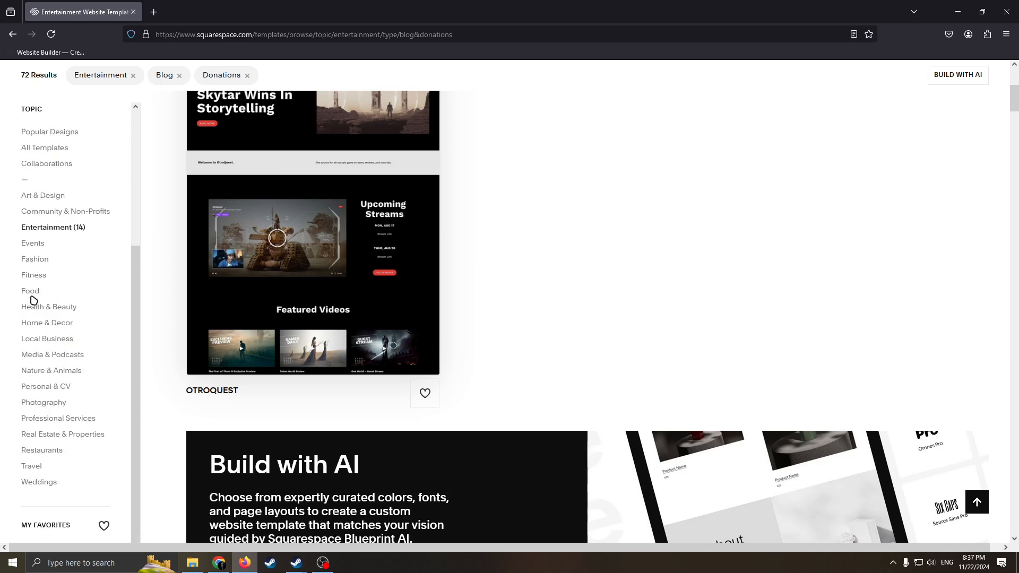
scroll(451, 327, "up", 3)
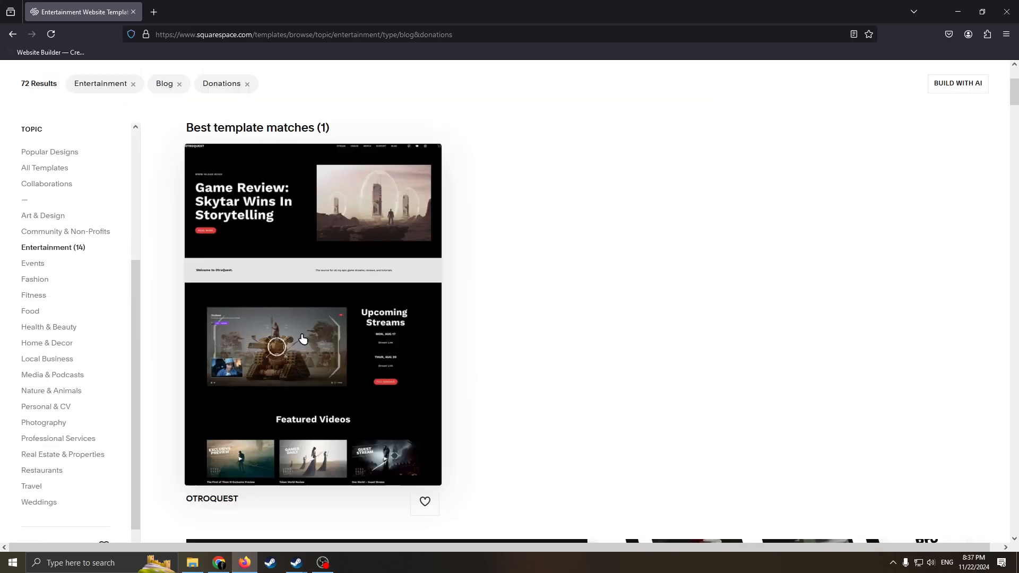
Compare the Otroquest best match with the first row of Entertainment templates
scroll(239, 329, "down", 2)
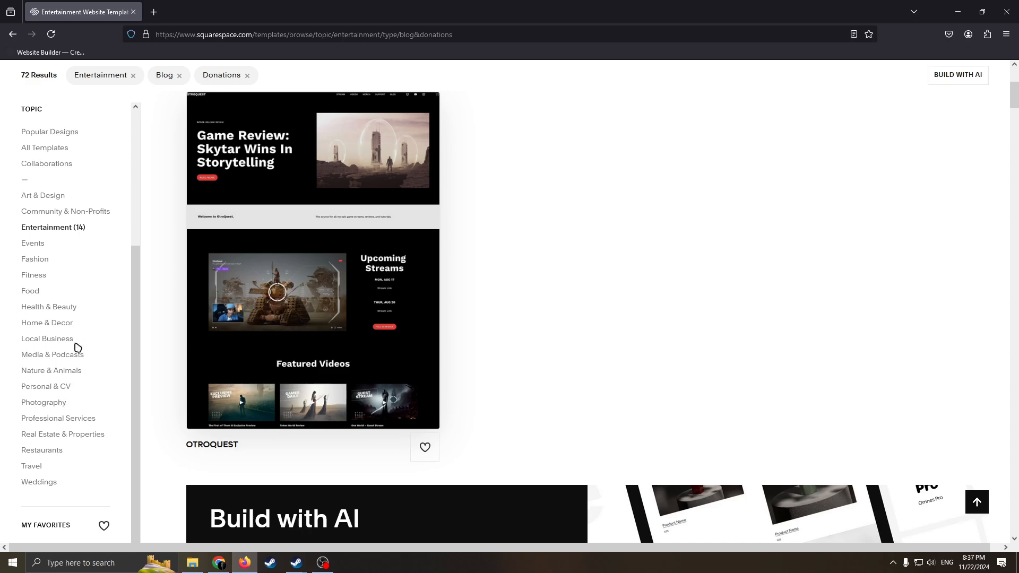
scroll(476, 373, "down", 12)
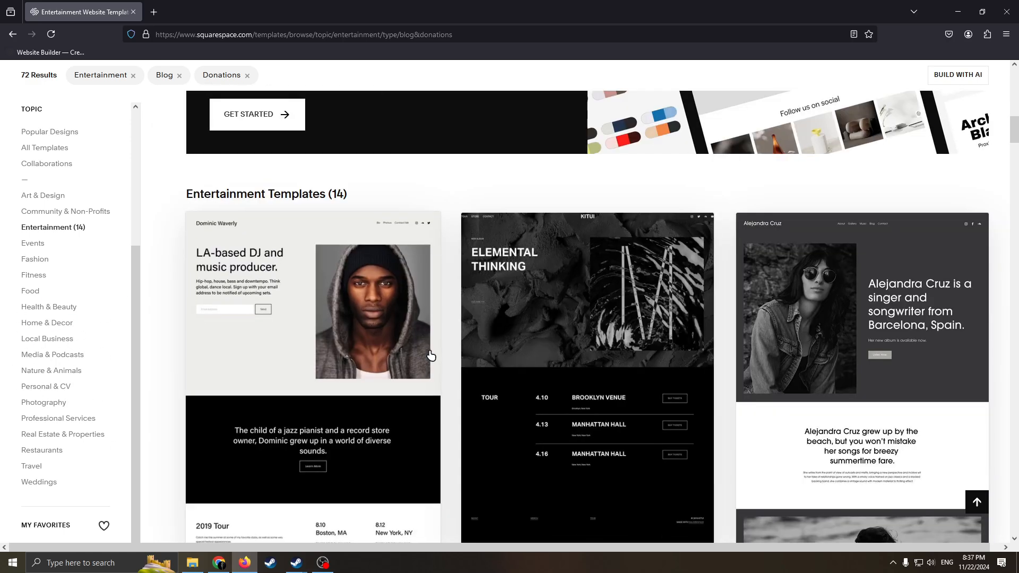
scroll(347, 329, "up", 12)
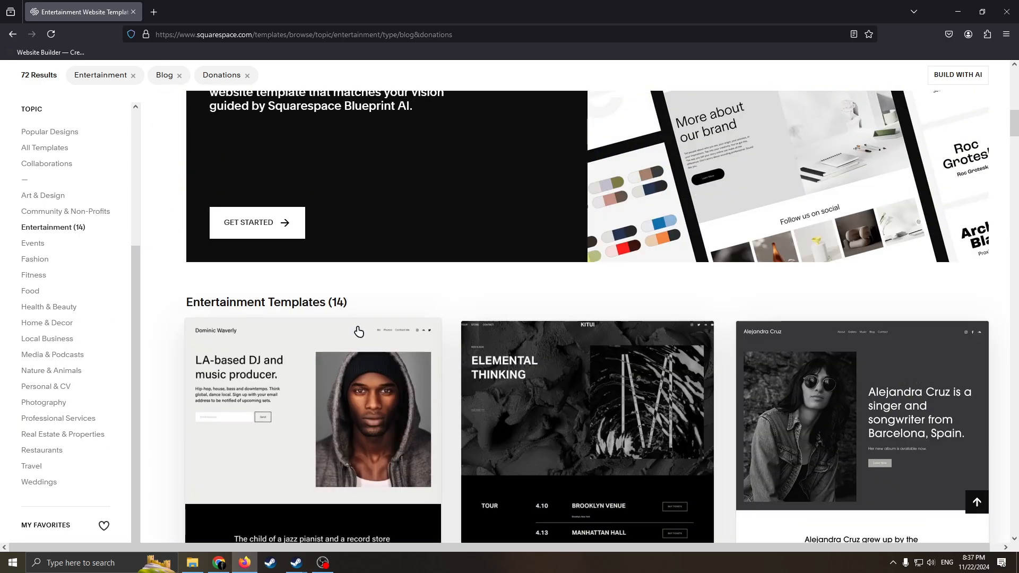
scroll(380, 332, "up", 2)
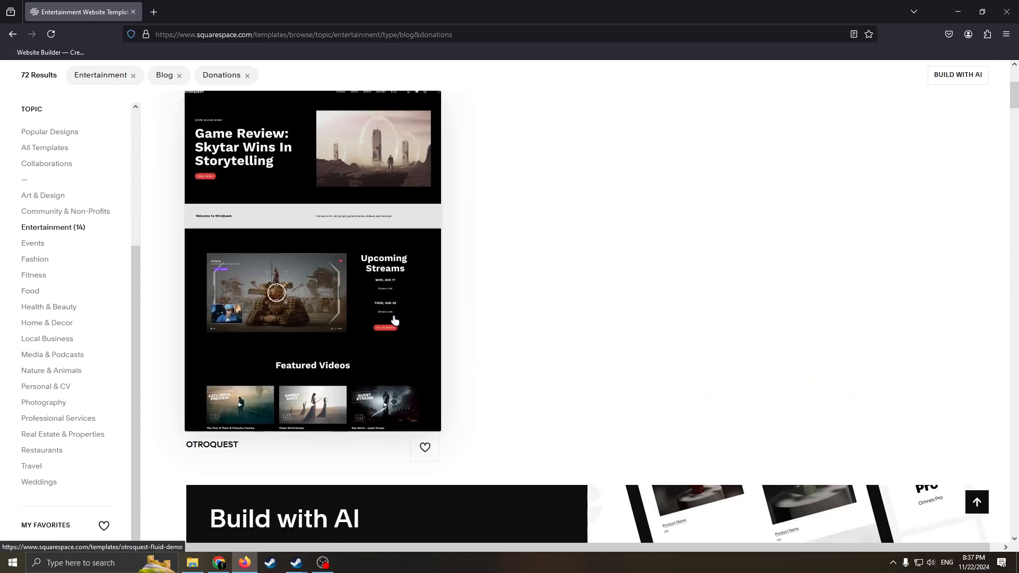
scroll(392, 322, "up", 5)
scroll(404, 325, "down", 15)
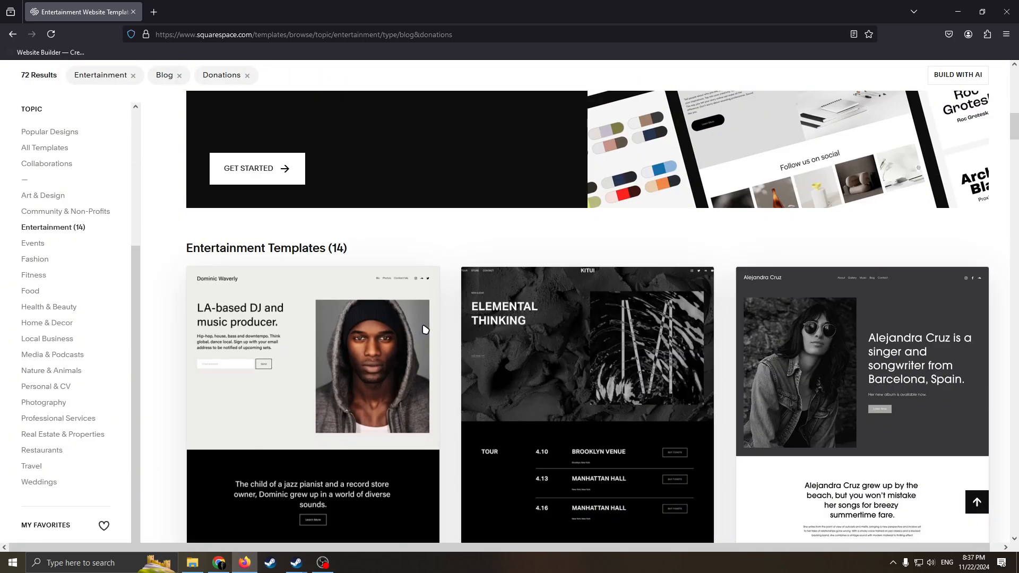
Open the Waverly template from the Entertainment templates
scroll(291, 359, "down", 3)
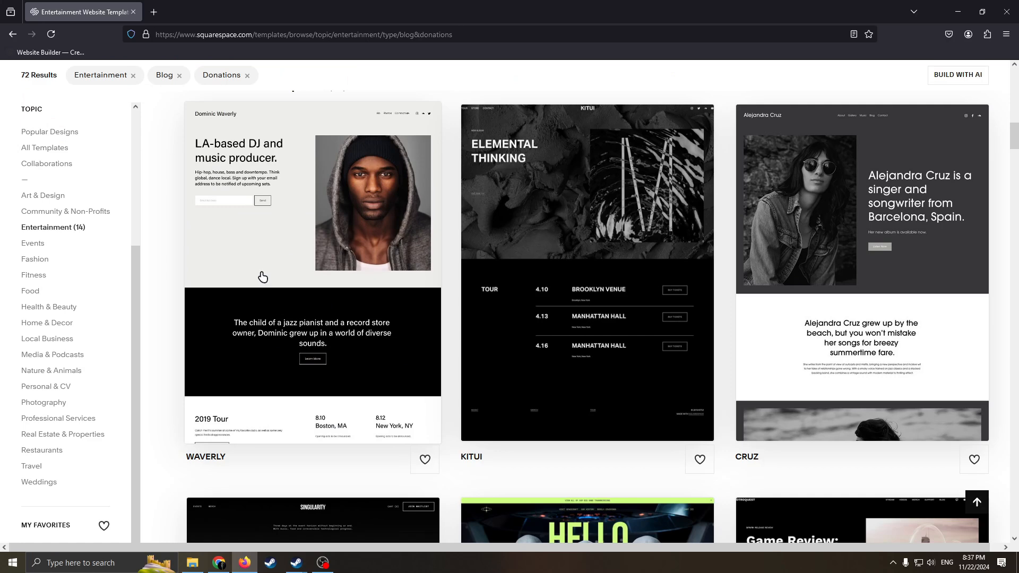
scroll(273, 241, "up", 1)
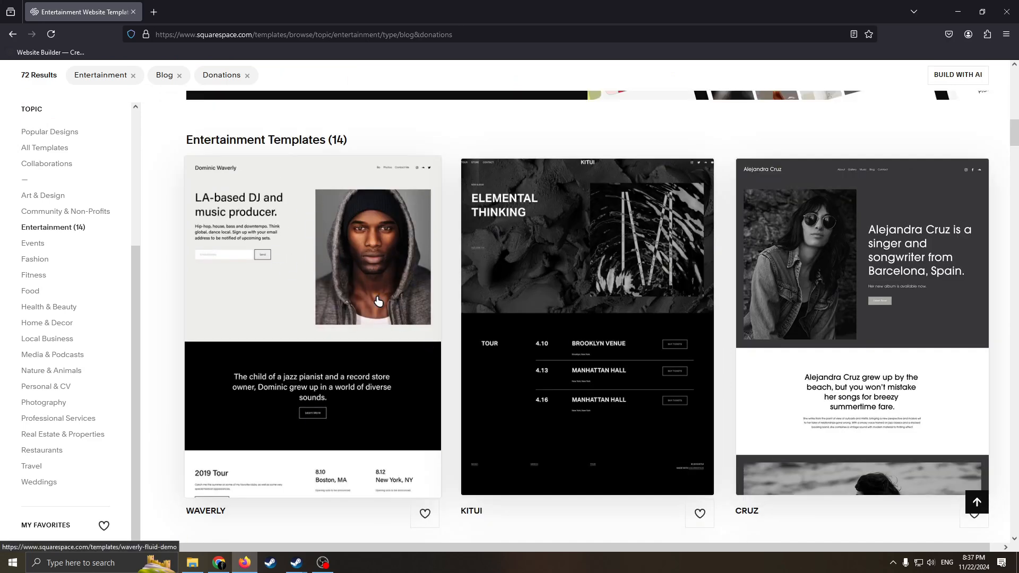
left_click(346, 234)
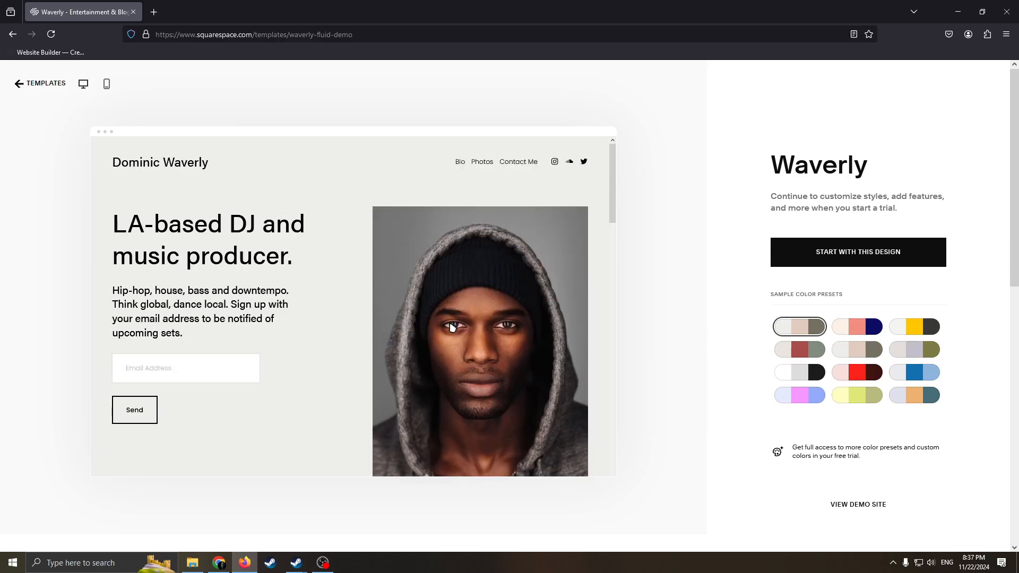
Look through the Waverly template page, including its site preview and the other recommended templates
scroll(532, 319, "down", 5)
scroll(557, 328, "up", 4)
scroll(553, 271, "down", 7)
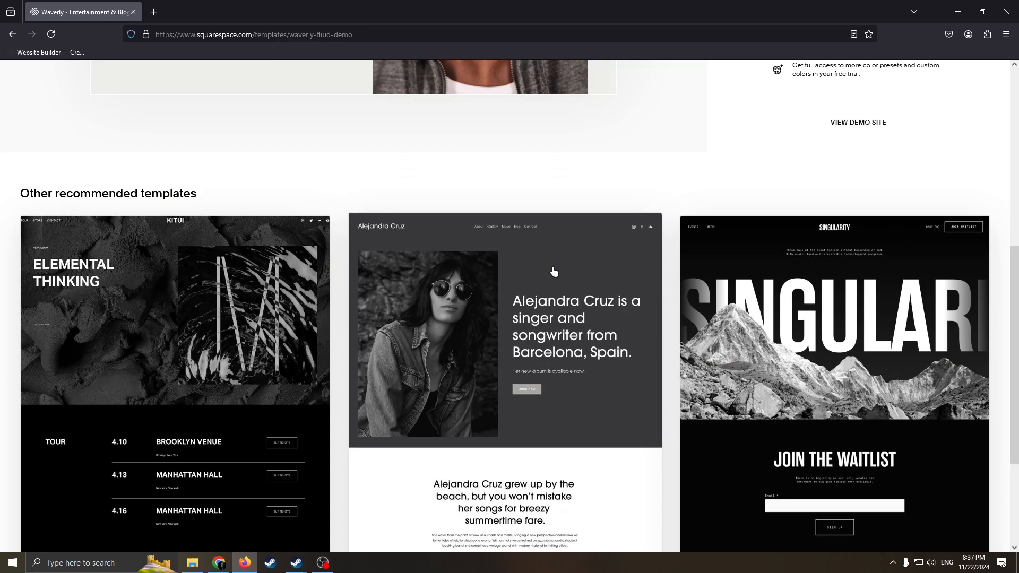
scroll(553, 270, "up", 7)
scroll(507, 252, "down", 4)
scroll(539, 278, "up", 4)
scroll(476, 326, "down", 1)
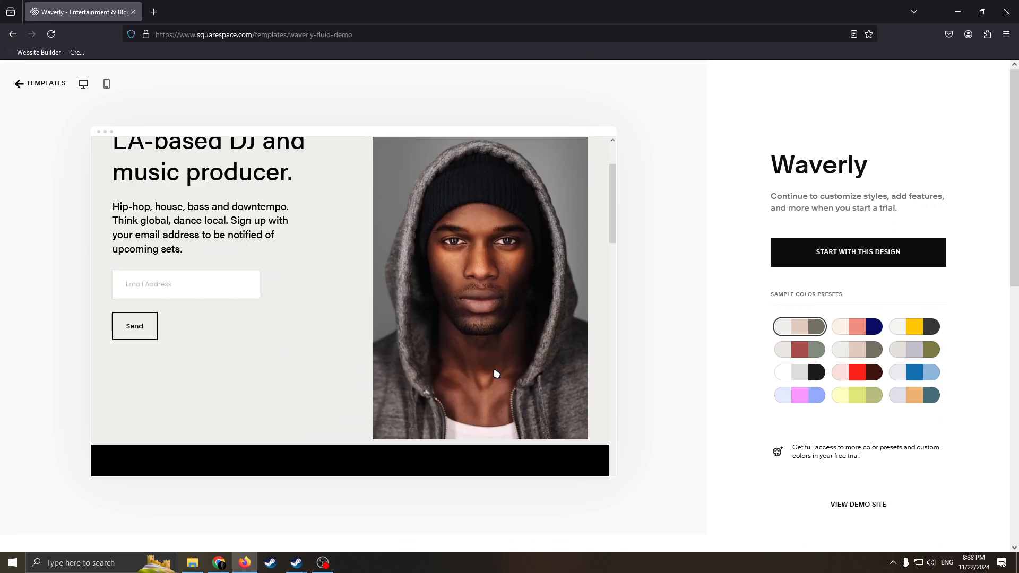
scroll(493, 371, "up", 1)
Try several sample color presets on the Waverly preview and apply the lavender, orange and teal one
left_click(880, 373)
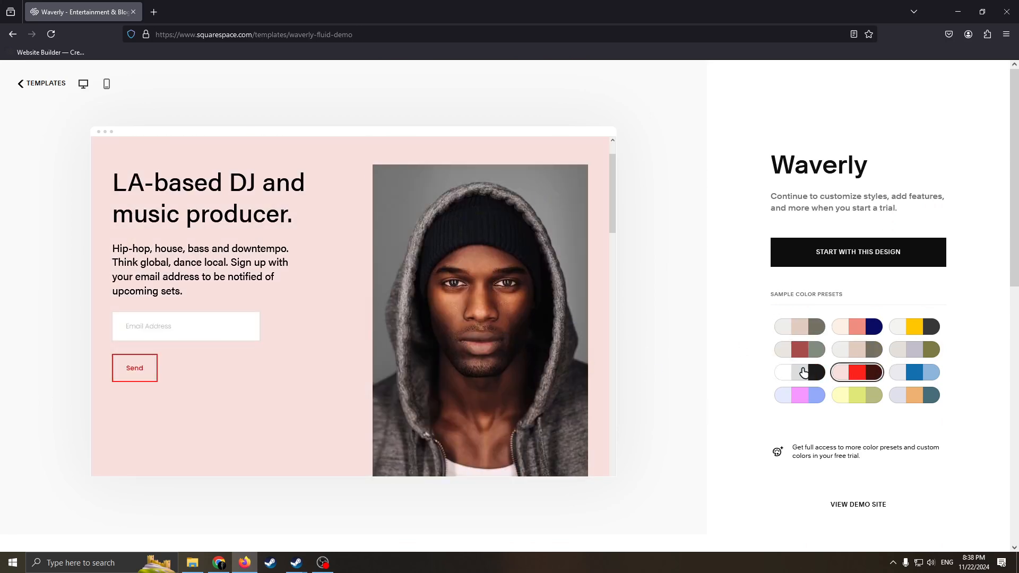
left_click(802, 397)
left_click(915, 393)
left_click(912, 375)
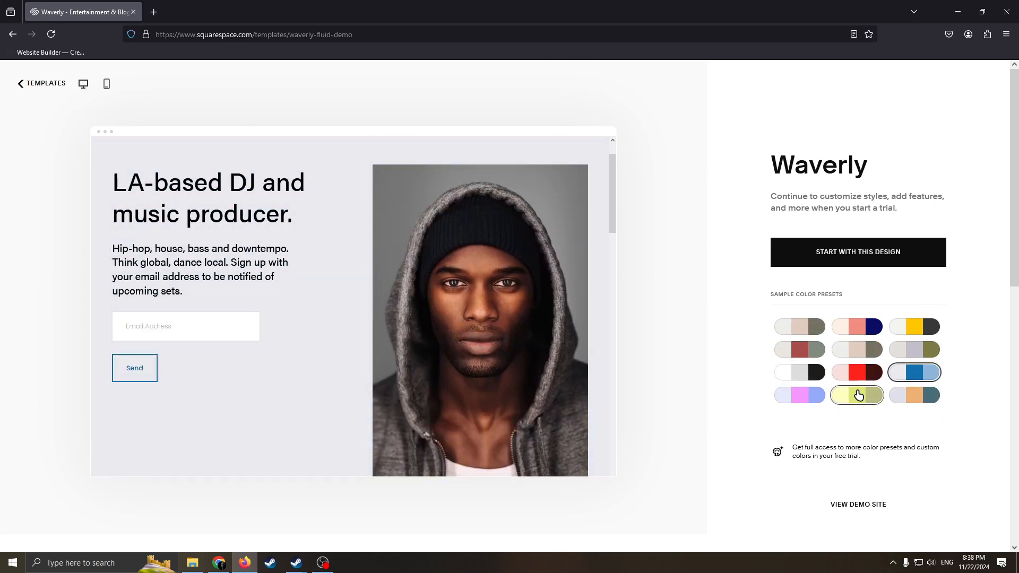
left_click(881, 392)
left_click(864, 351)
left_click(849, 327)
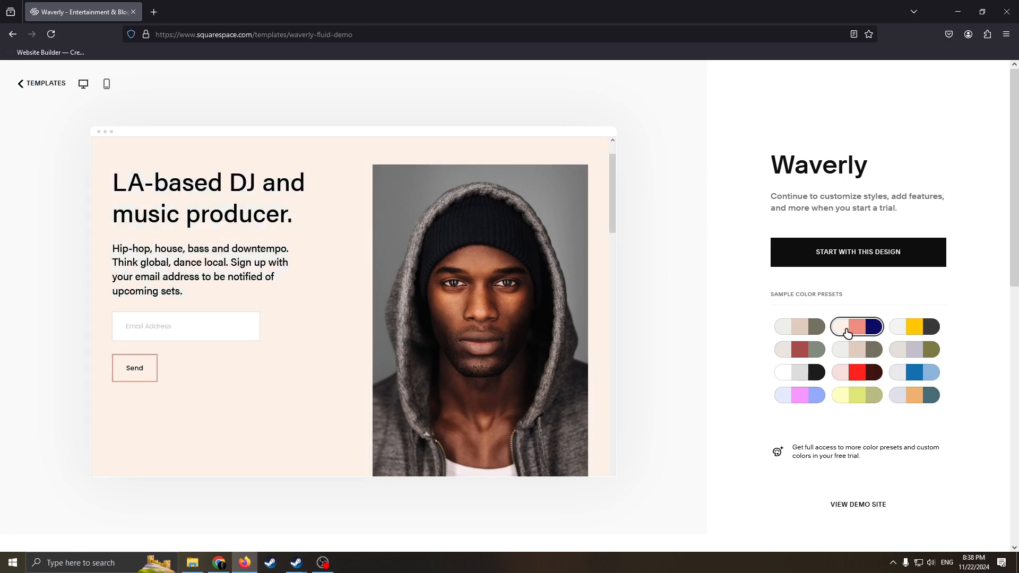
left_click(914, 349)
left_click(914, 393)
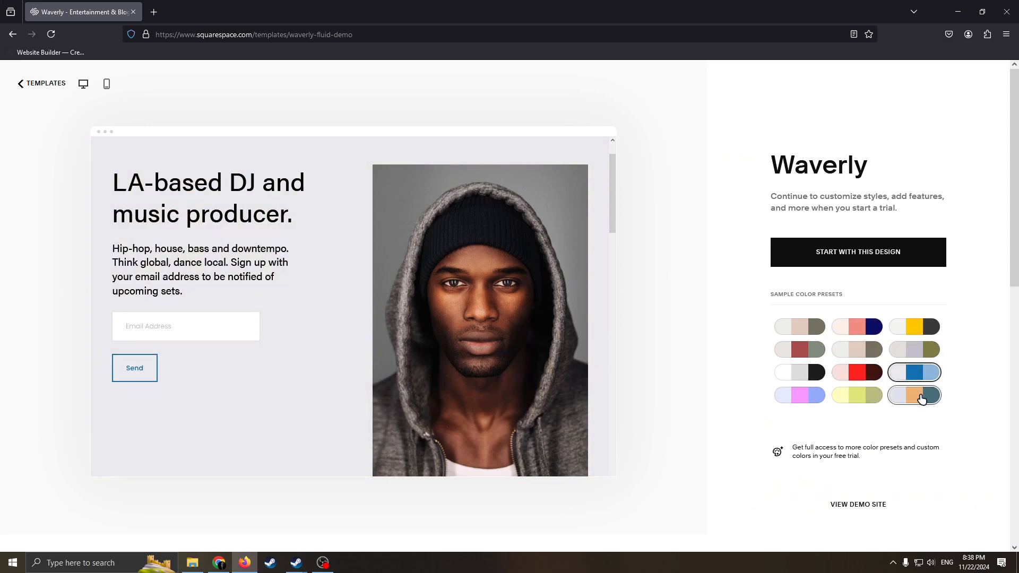
Examine the Waverly preview's header, sign-up section and bio section in the chosen color preset
scroll(361, 355, "down", 3)
scroll(362, 354, "up", 3)
scroll(578, 360, "down", 11)
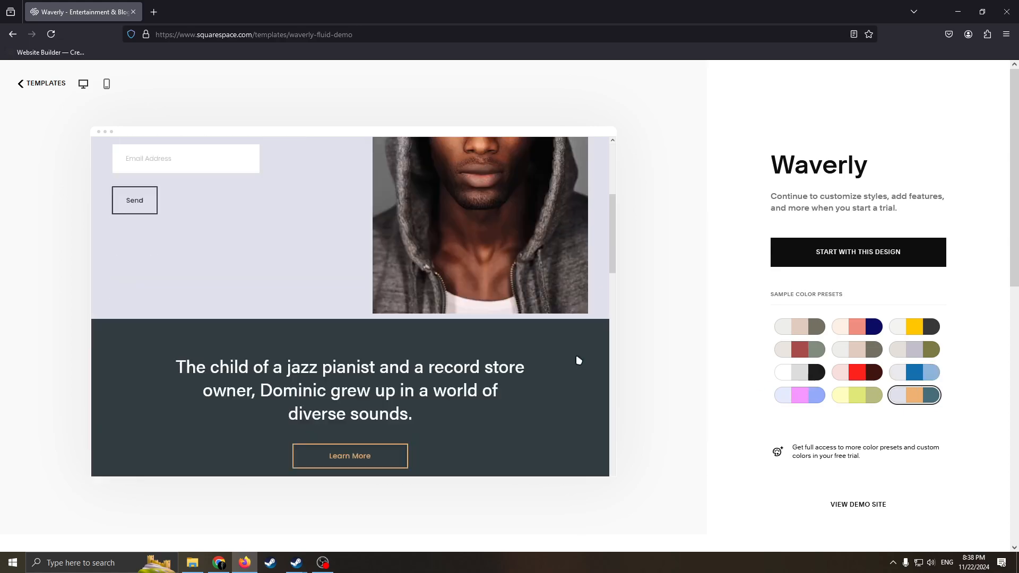
scroll(533, 353, "up", 8)
scroll(950, 402, "down", 5)
scroll(950, 402, "up", 5)
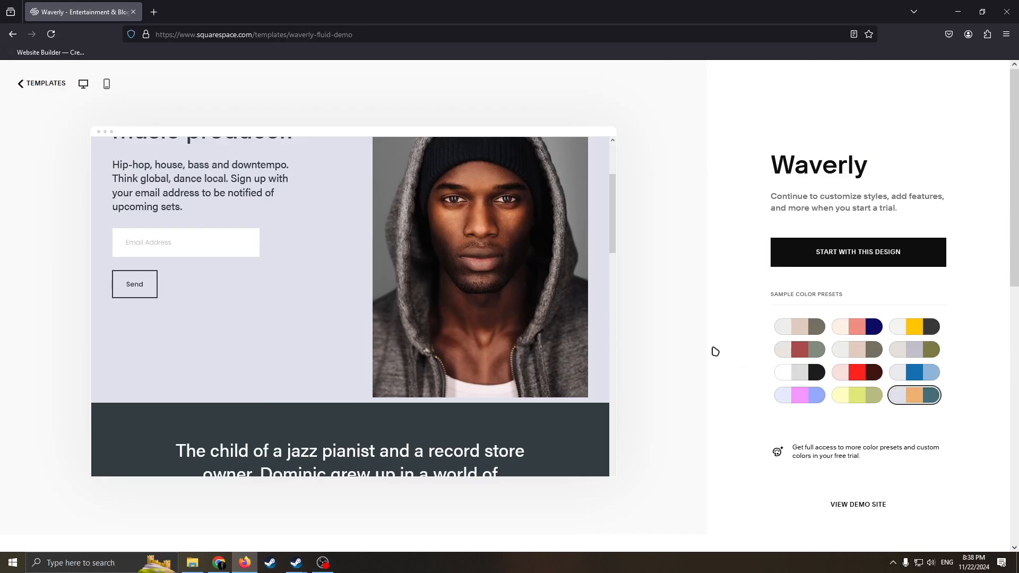
scroll(467, 343, "down", 3)
scroll(457, 341, "up", 5)
scroll(467, 345, "down", 5)
scroll(486, 344, "up", 5)
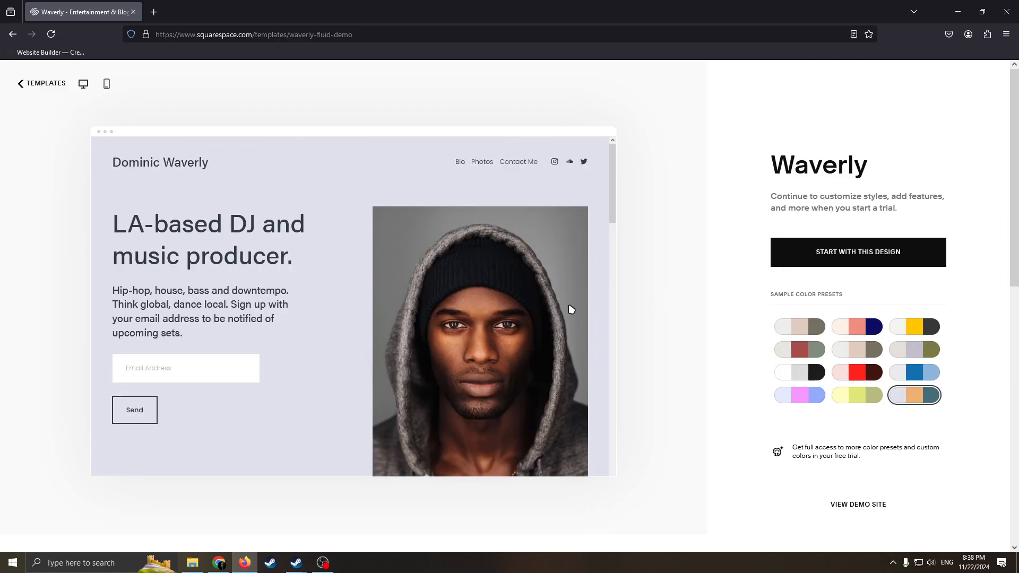
scroll(531, 324, "down", 6)
scroll(578, 369, "up", 5)
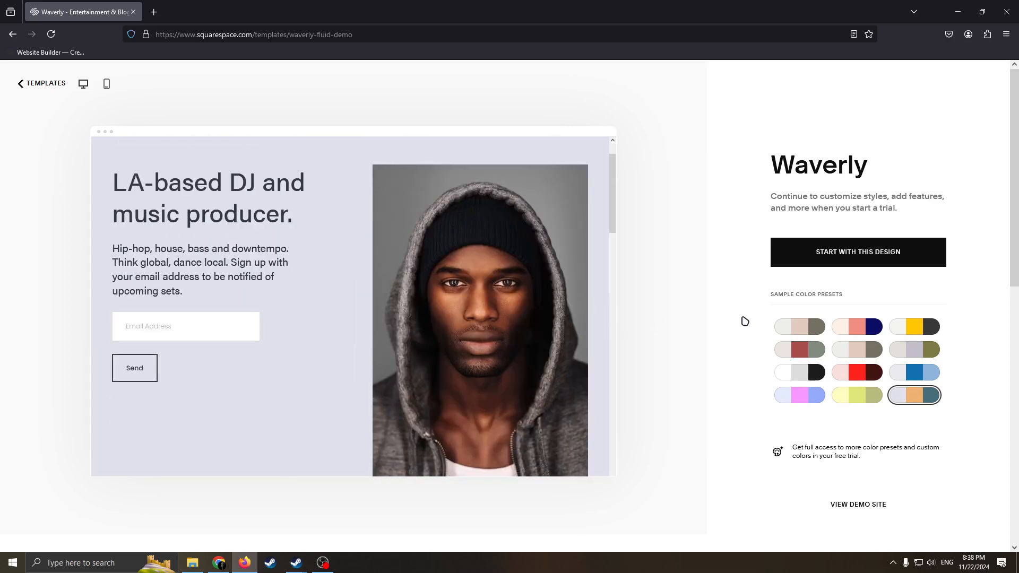
scroll(605, 341, "up", 2)
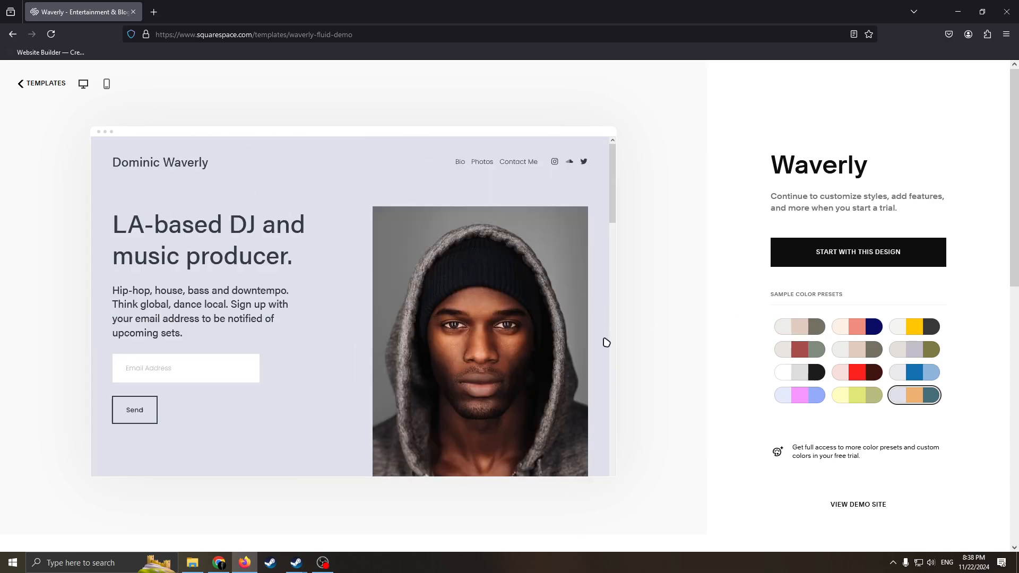
Start a site with the Waverly design and enter Rock And Beats as the site name
left_click(839, 260)
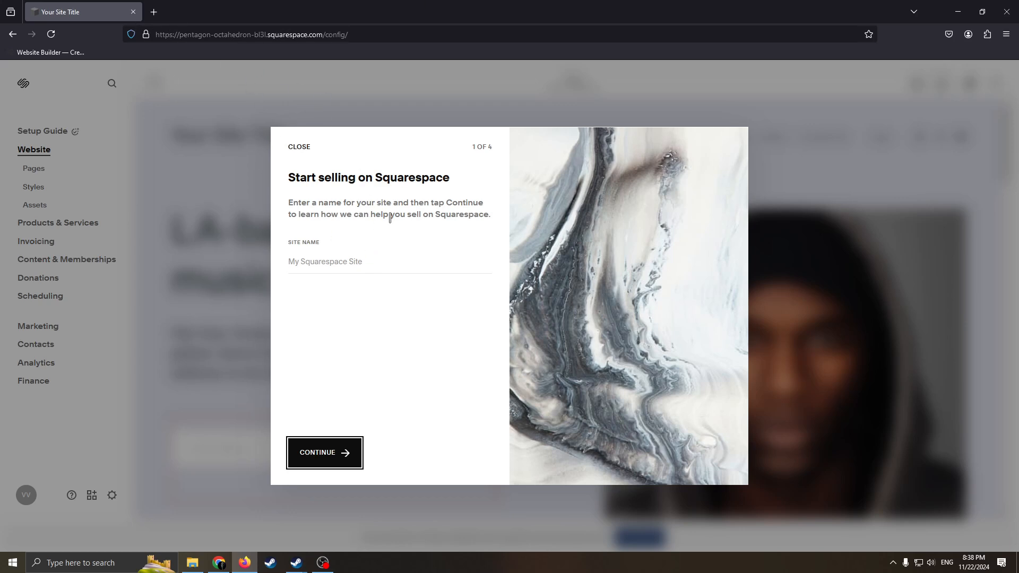
left_click(366, 258)
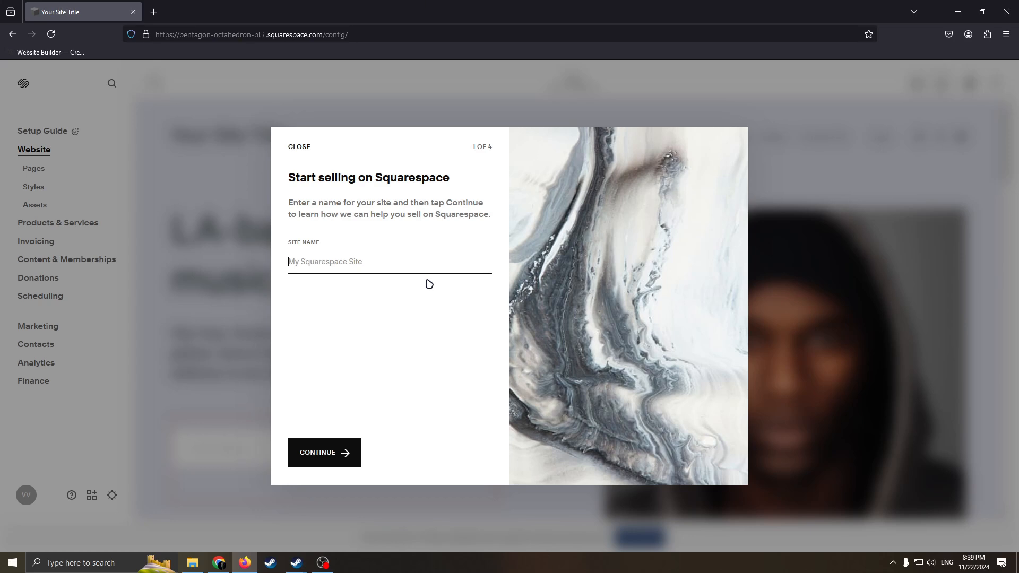
type("R")
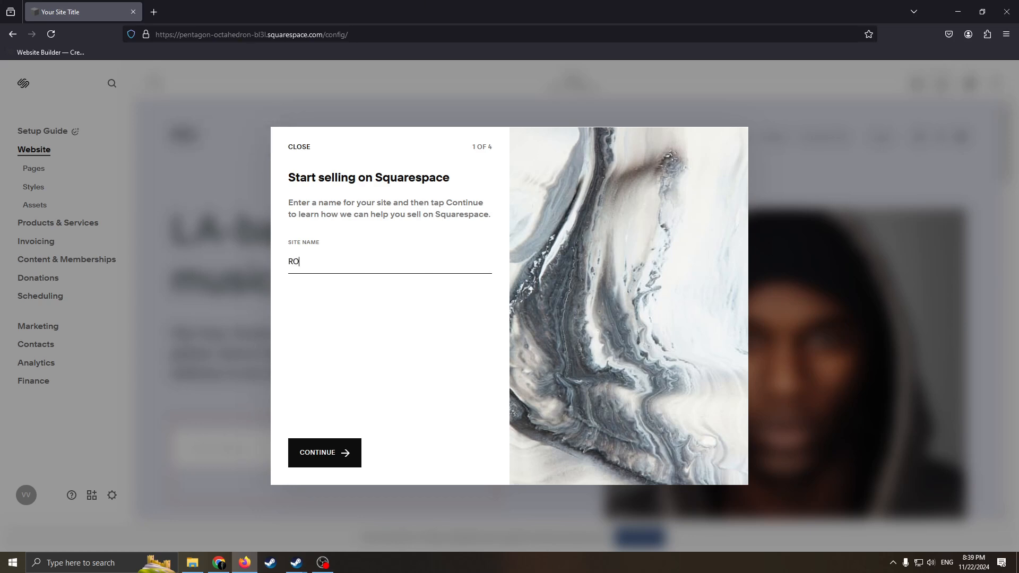
type("ock An")
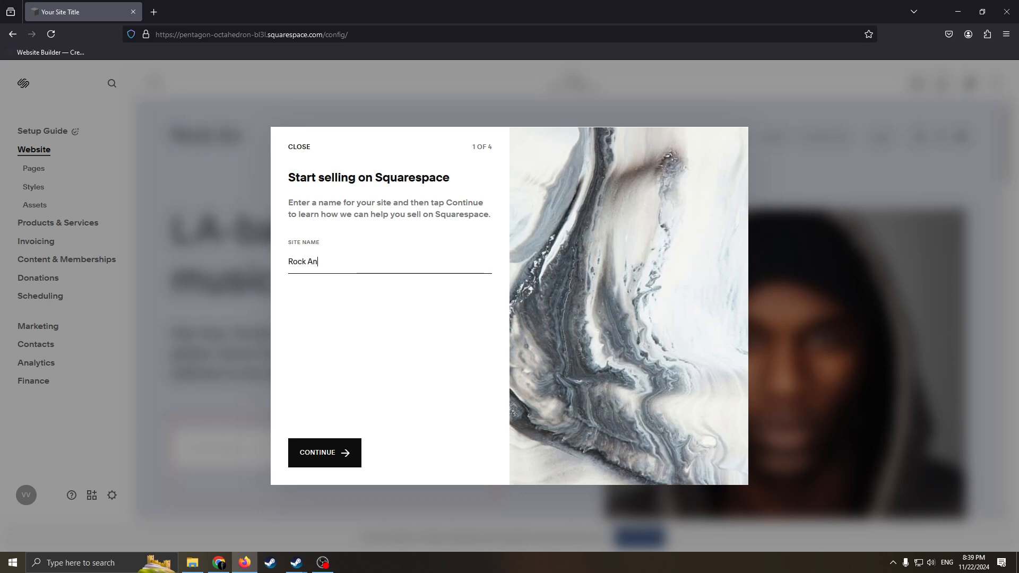
type("d Beats")
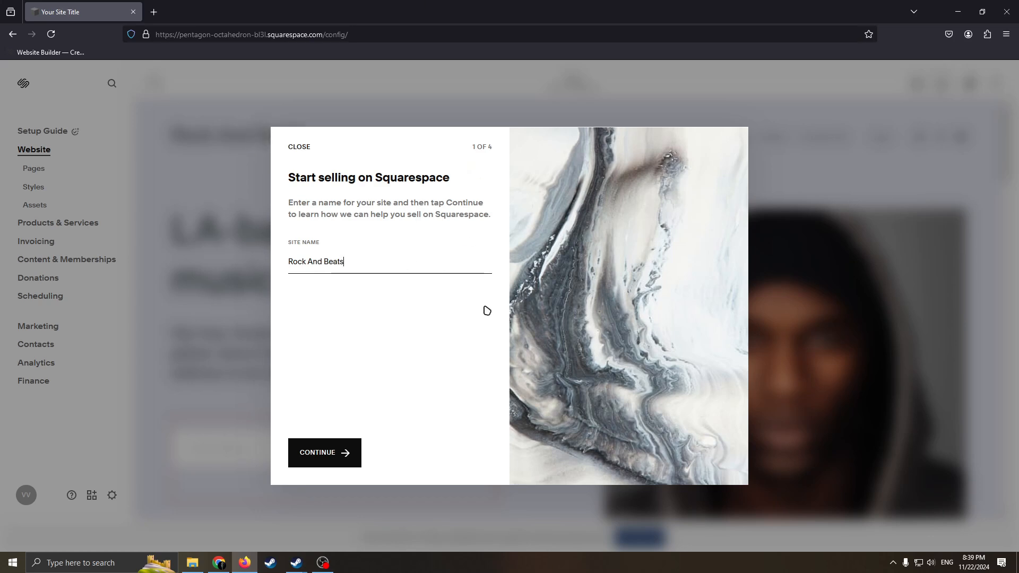
left_click(341, 453)
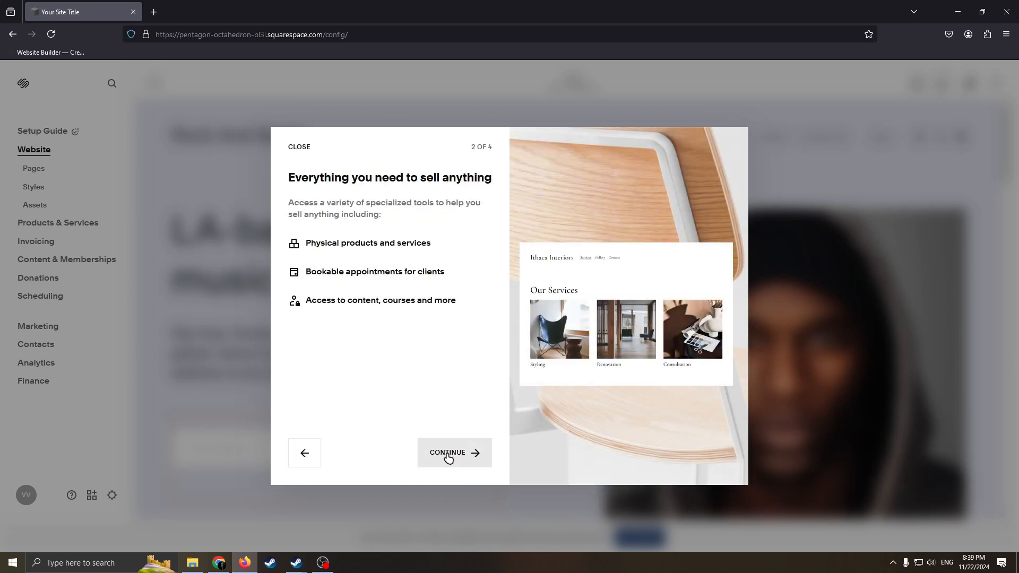
Go through the remaining selling introduction pages and get started with the site
left_click(448, 454)
left_click(462, 453)
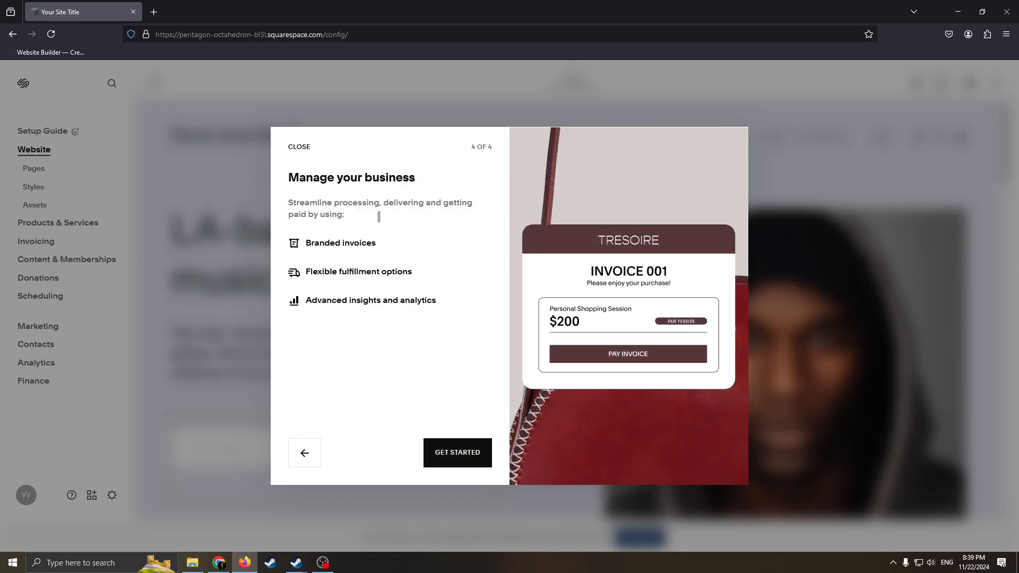
left_click(483, 466)
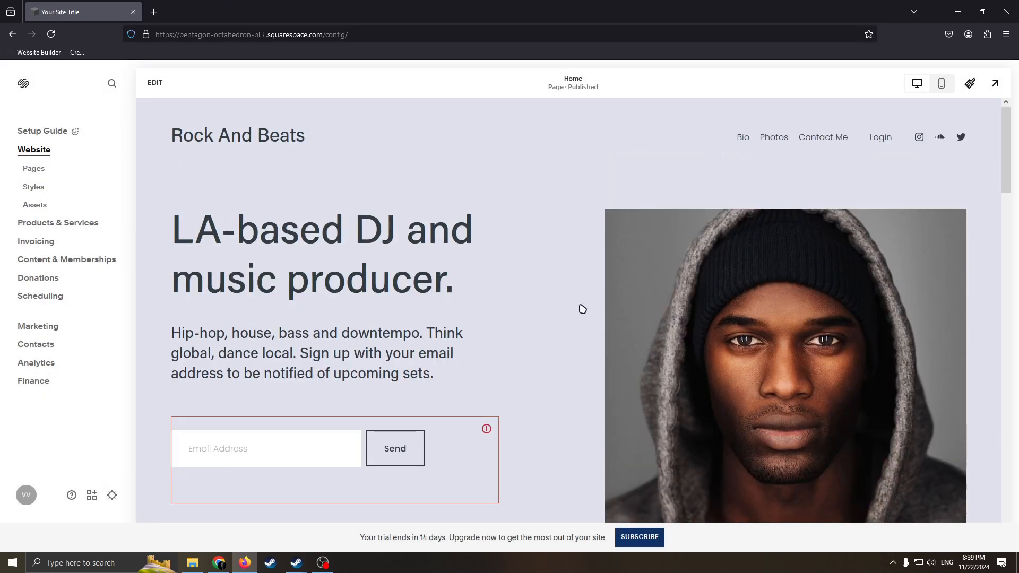
Look over the Home page and its Rock And Beats site title
scroll(433, 321, "down", 3)
scroll(462, 329, "up", 3)
scroll(422, 295, "down", 3)
scroll(422, 295, "up", 3)
left_click_drag(308, 139, 175, 131)
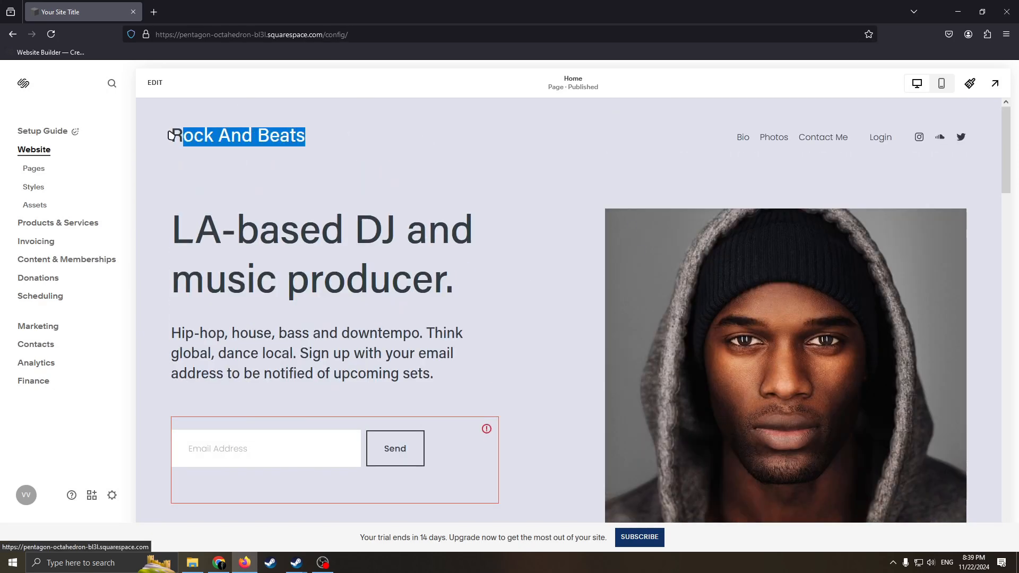
left_click(172, 136)
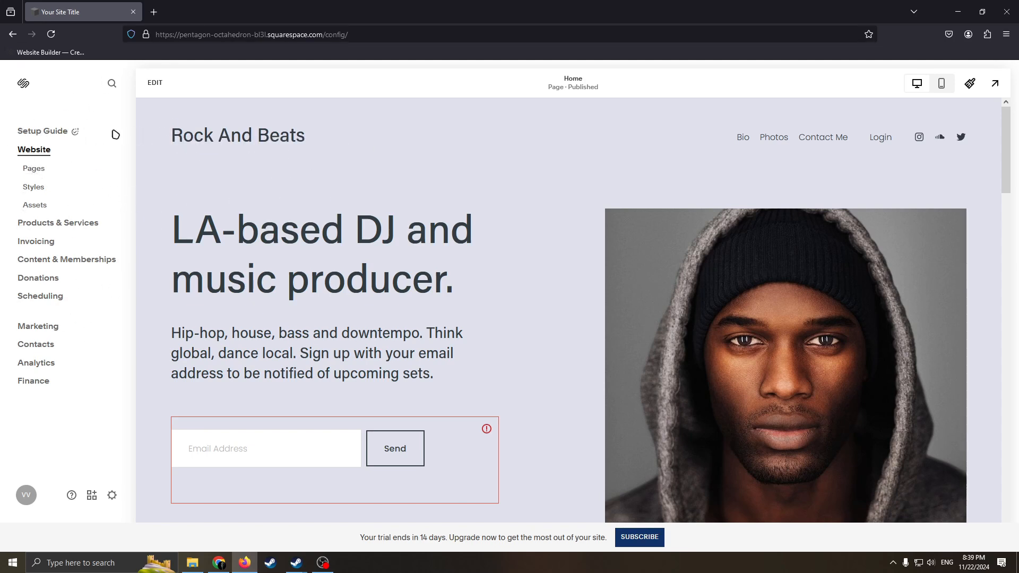
Move the Home page from Not Linked to the start of the Main Navigation, above Bio
left_click(32, 169)
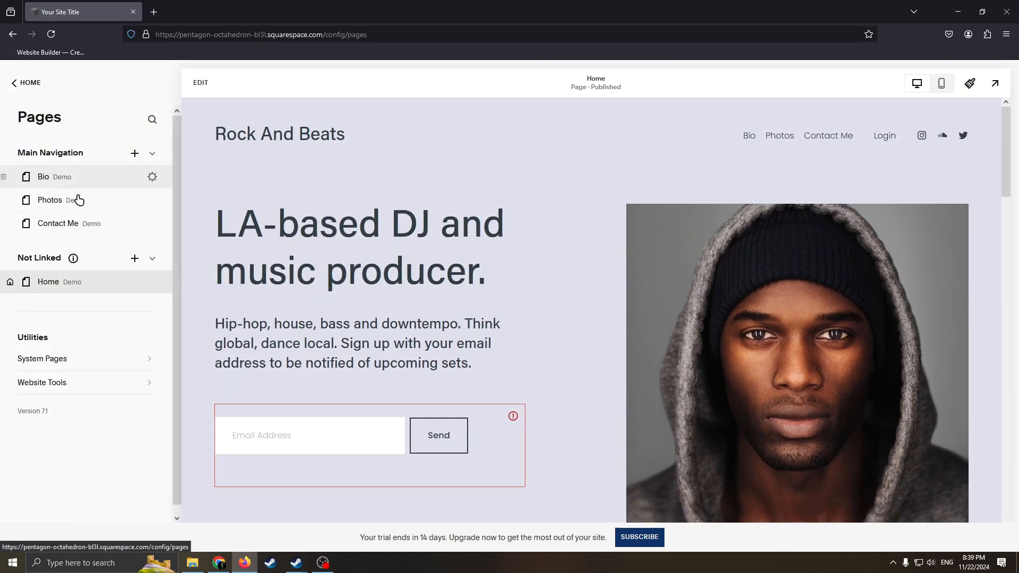
left_click_drag(18, 159, 105, 159)
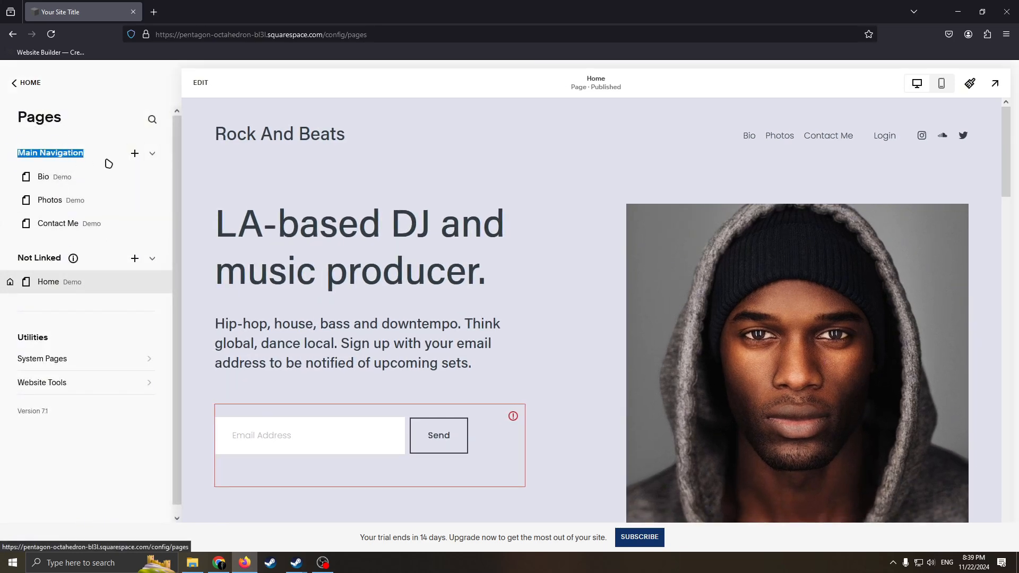
left_click(87, 157)
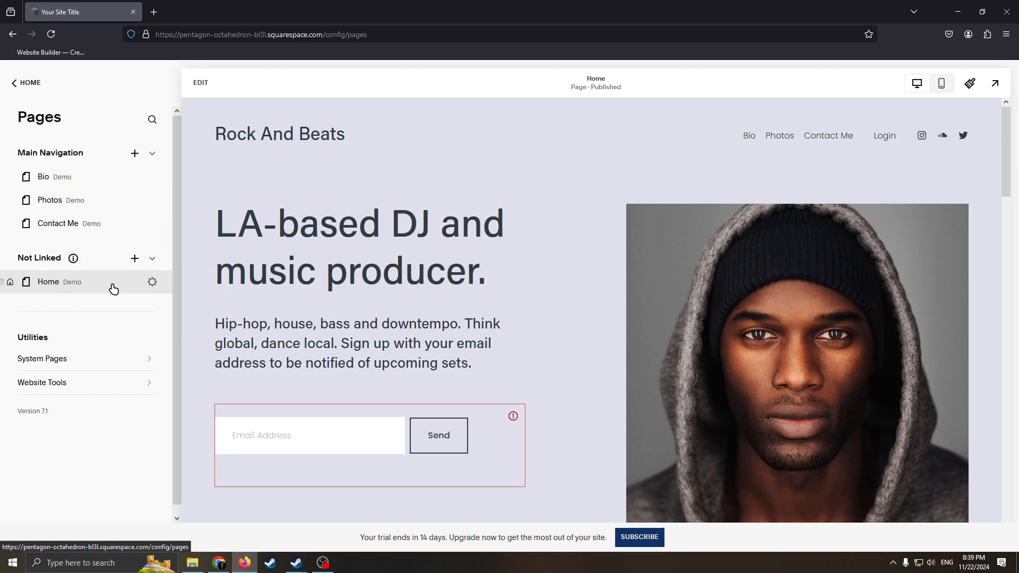
mouse_move(74, 257)
left_click_drag(57, 291, 90, 176)
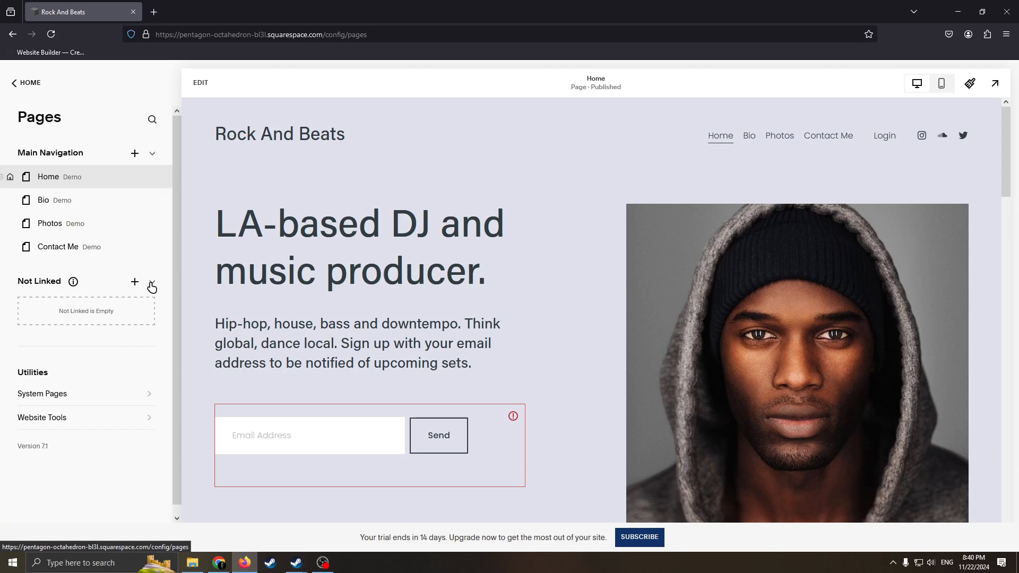
Browse the site style themes and apply the first Innovative theme, with the orange-red button, to the site
left_click(29, 83)
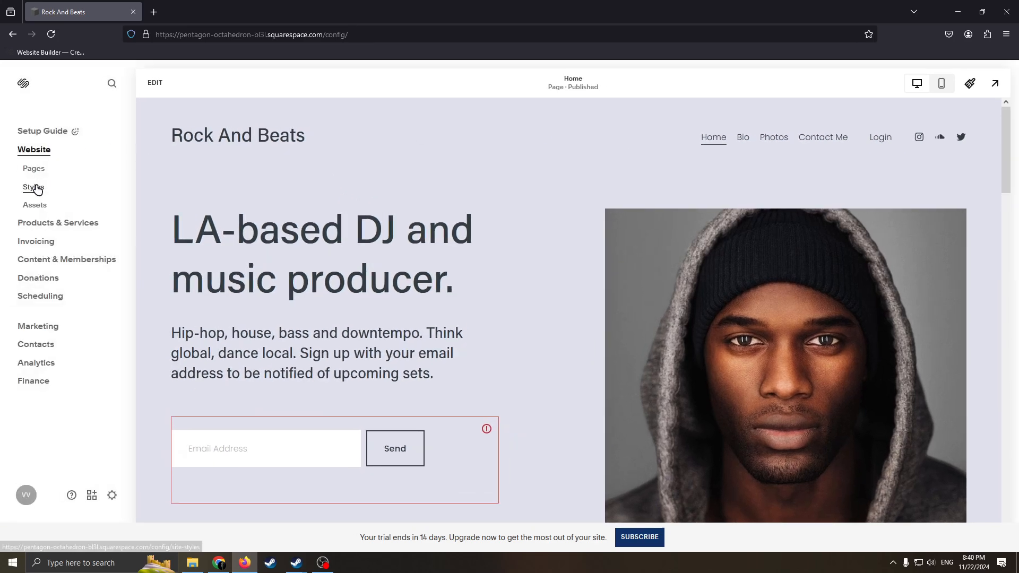
left_click(33, 187)
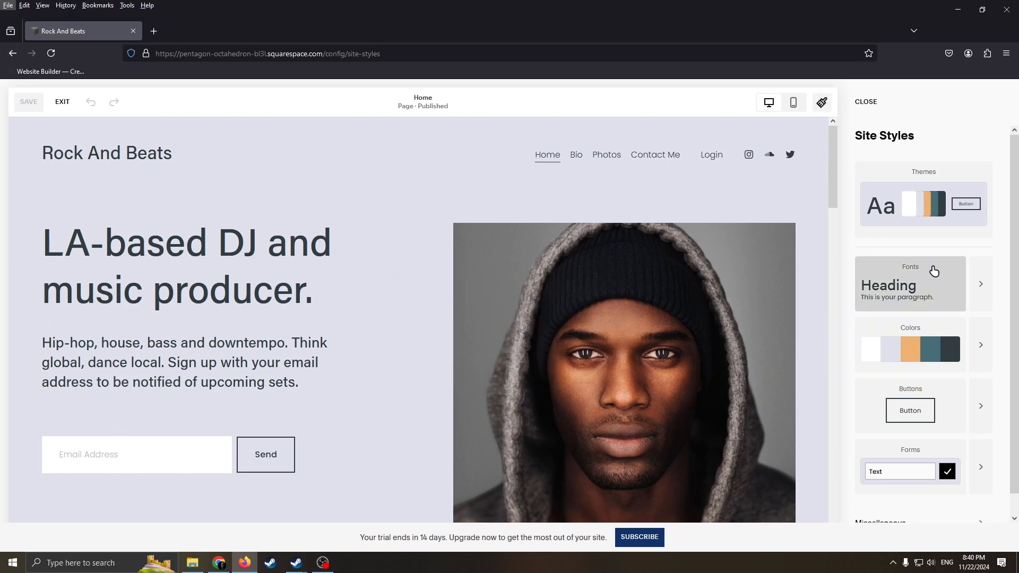
left_click(961, 166)
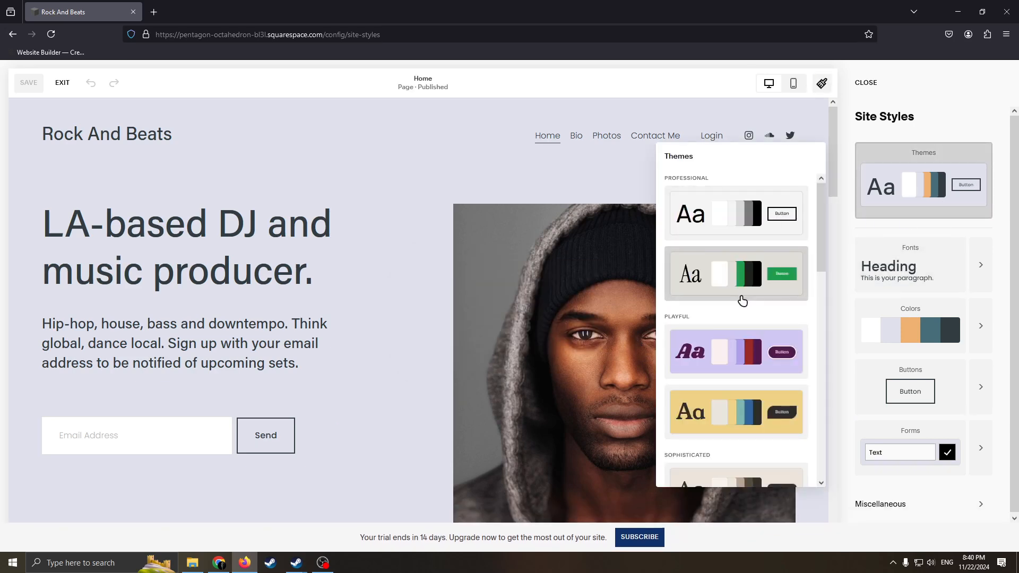
scroll(741, 298, "down", 4)
scroll(742, 260, "down", 8)
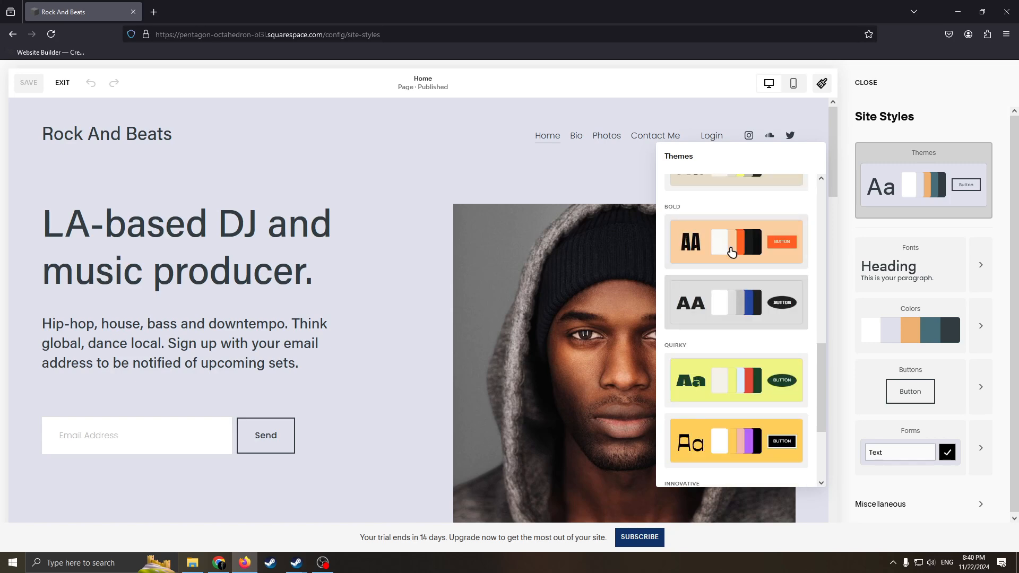
scroll(733, 253, "down", 3)
scroll(729, 329, "up", 3)
scroll(737, 408, "down", 3)
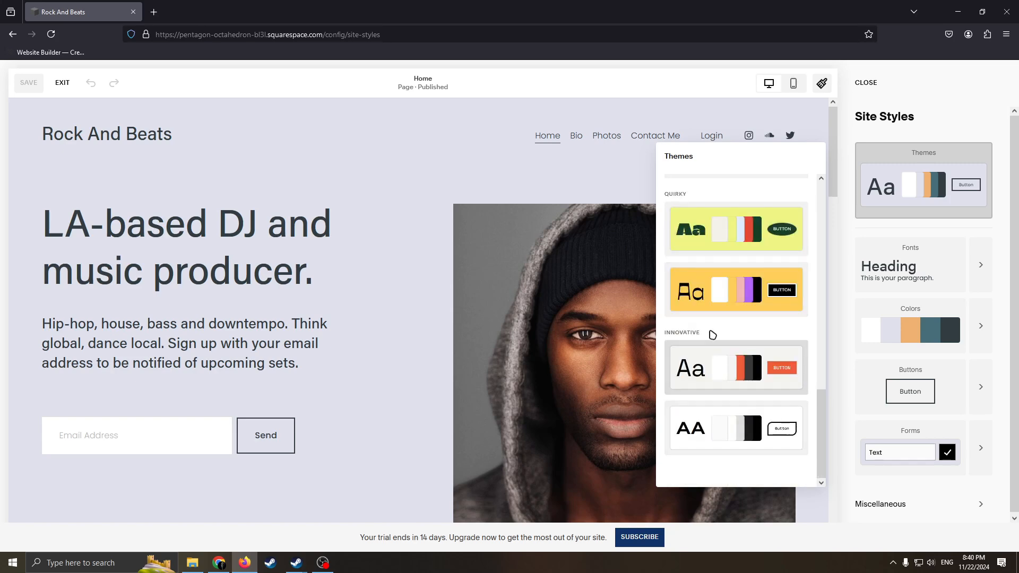
left_click(722, 372)
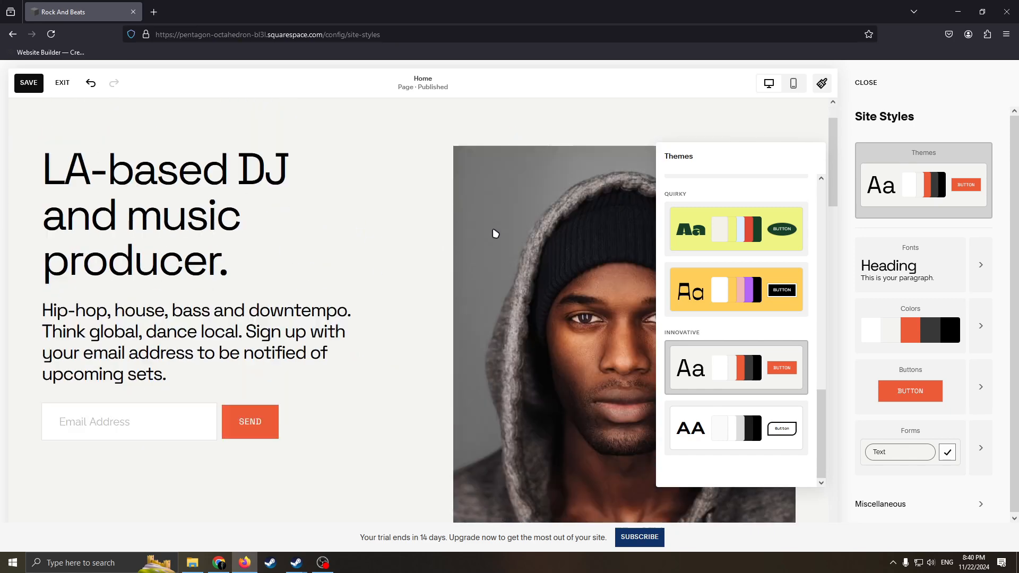
left_click(851, 128)
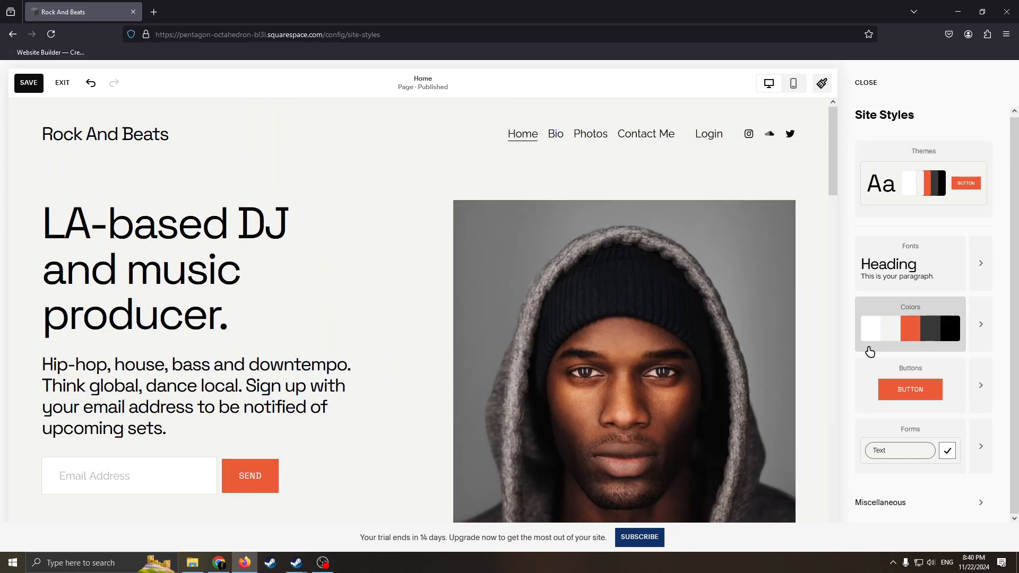
Close the site styles, save the changes and exit editing of the Home page
scroll(393, 329, "down", 10)
scroll(376, 351, "up", 10)
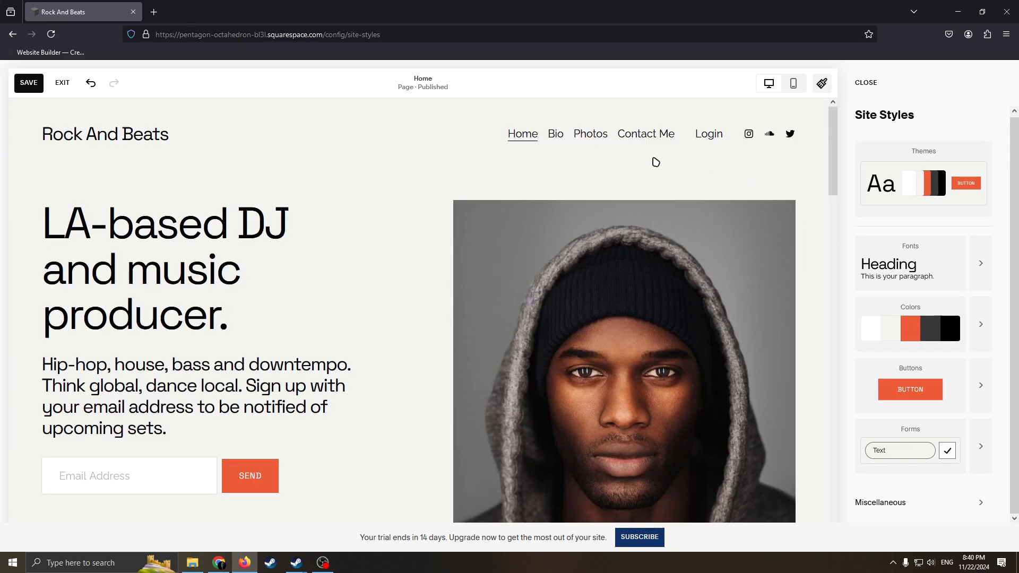
left_click(868, 83)
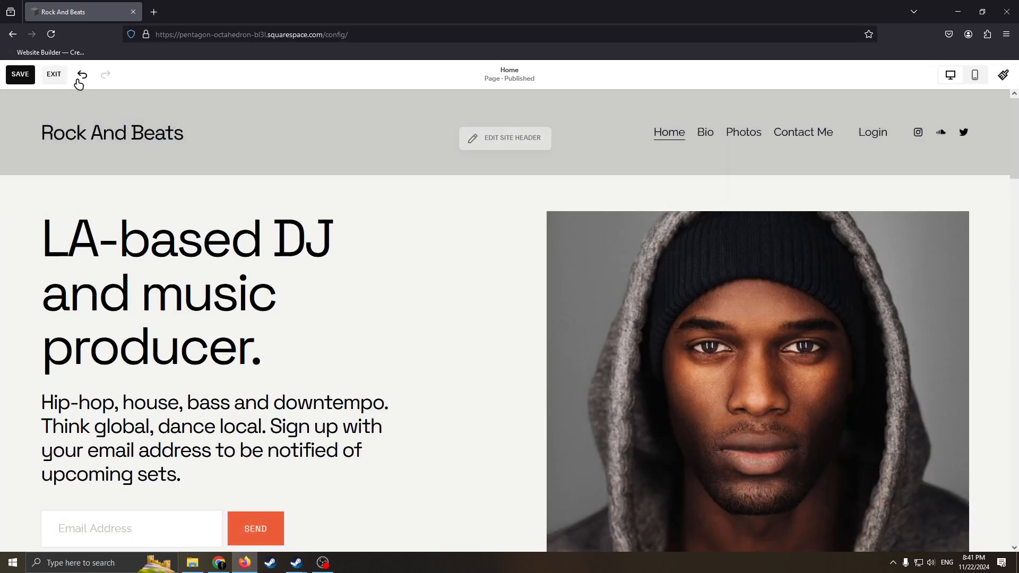
left_click(20, 74)
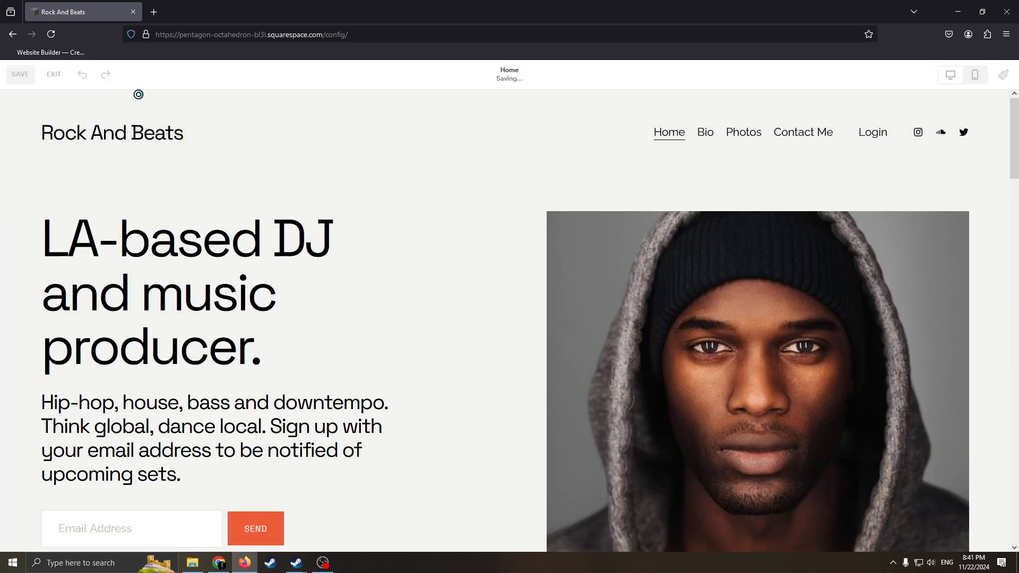
left_click(69, 72)
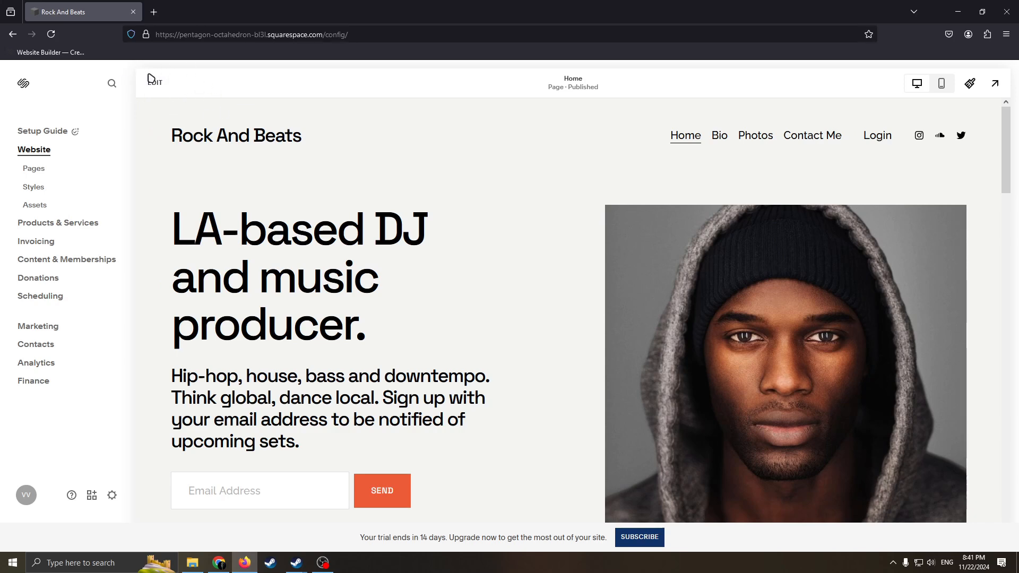
Reopen the Home page for editing and delete the "Hip-hop, house, bass and downtempo" paragraph below the main heading
left_click(157, 82)
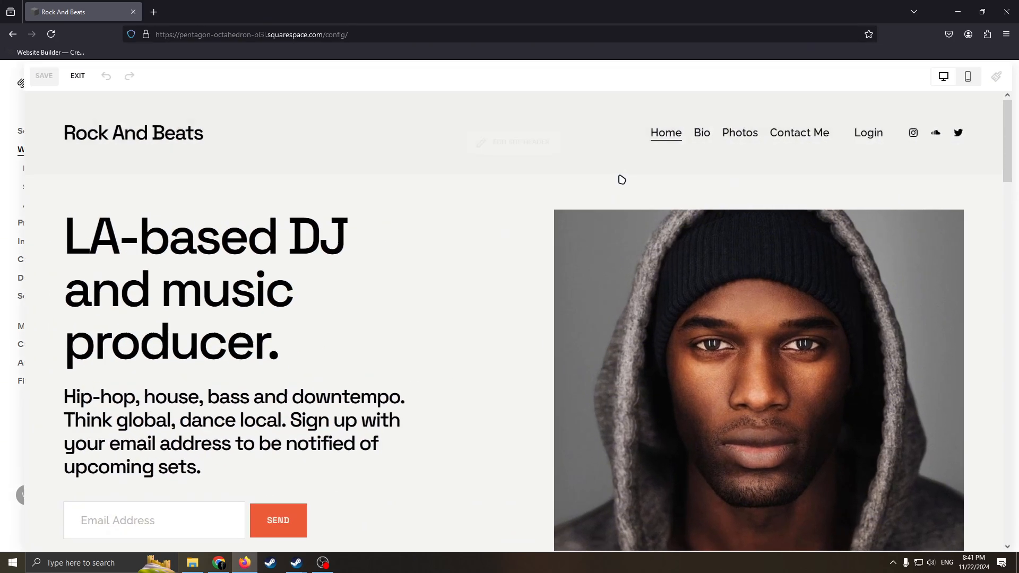
scroll(493, 327, "down", 4)
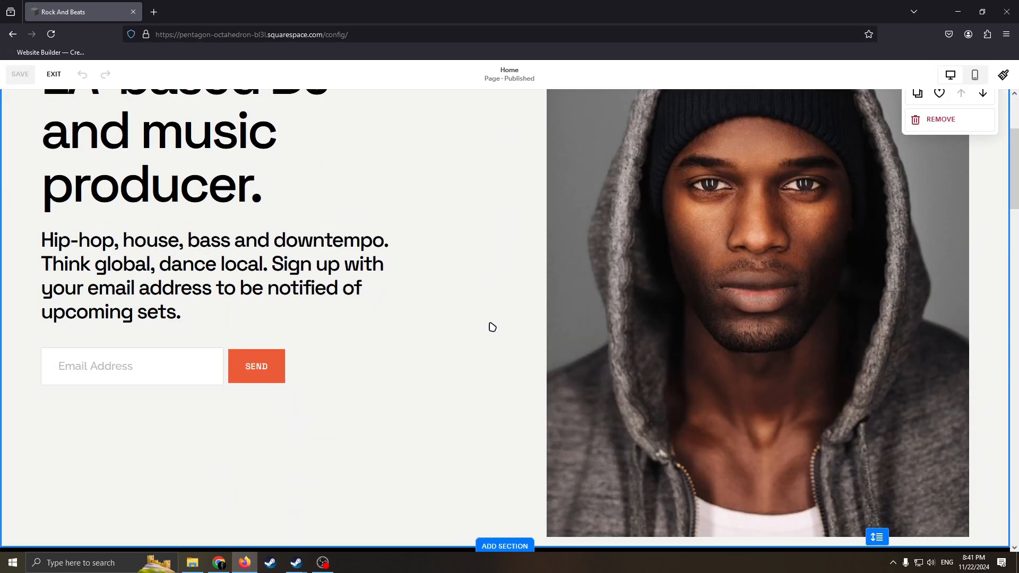
scroll(493, 327, "up", 3)
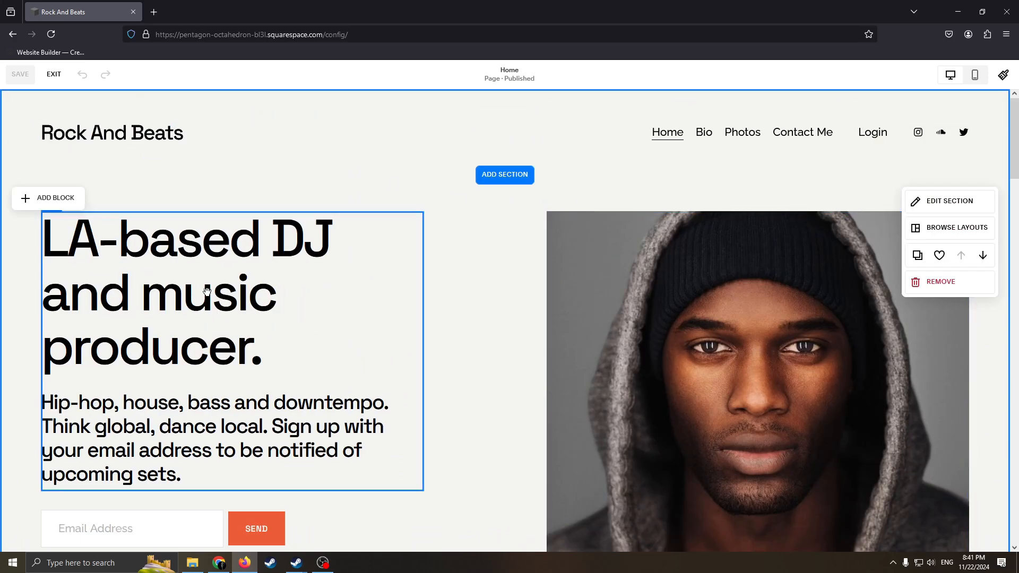
double_click(247, 288)
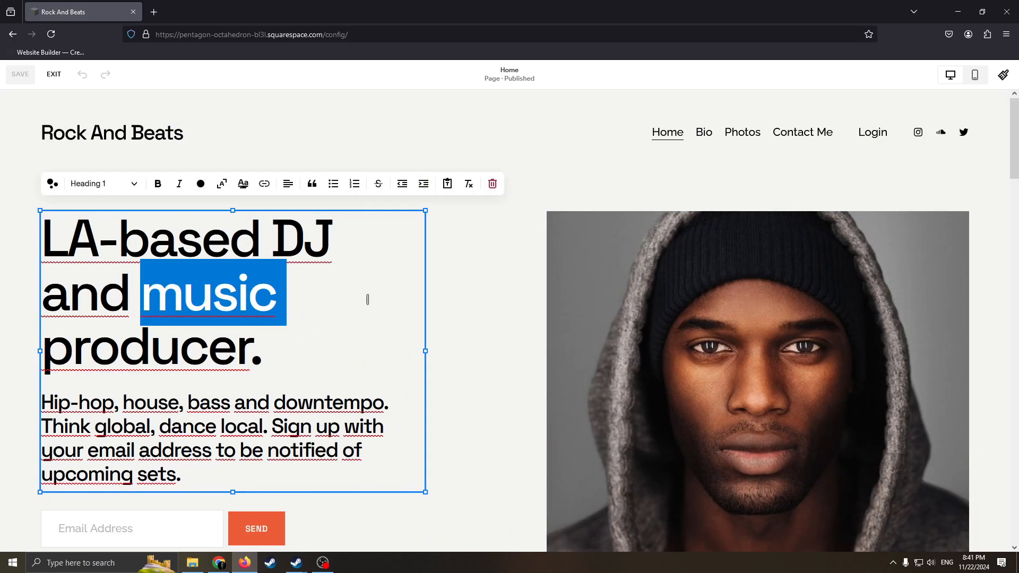
left_click_drag(277, 299, 39, 234)
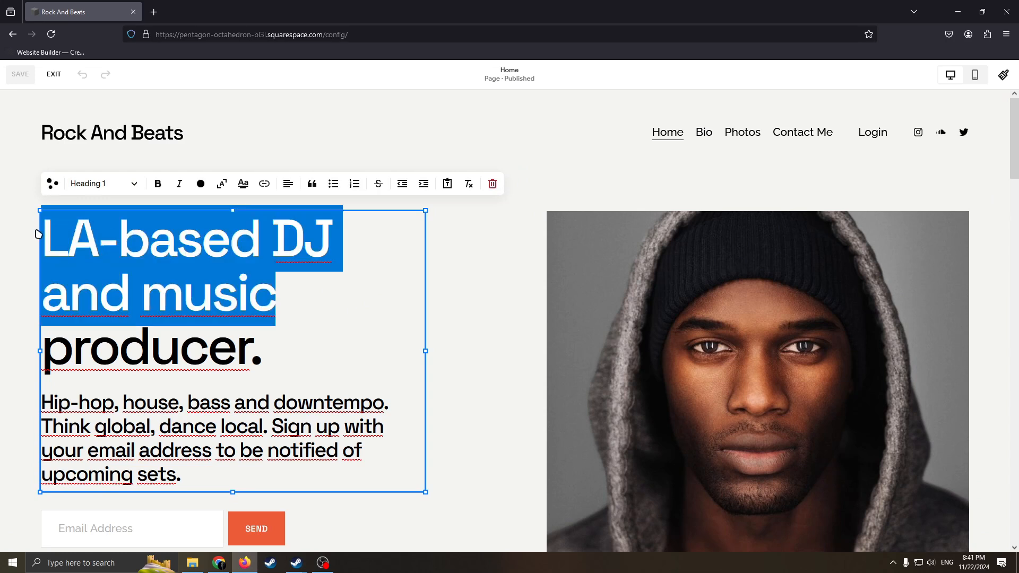
left_click_drag(364, 427, 371, 448)
left_click_drag(317, 472, 42, 389)
key("BackSpace")
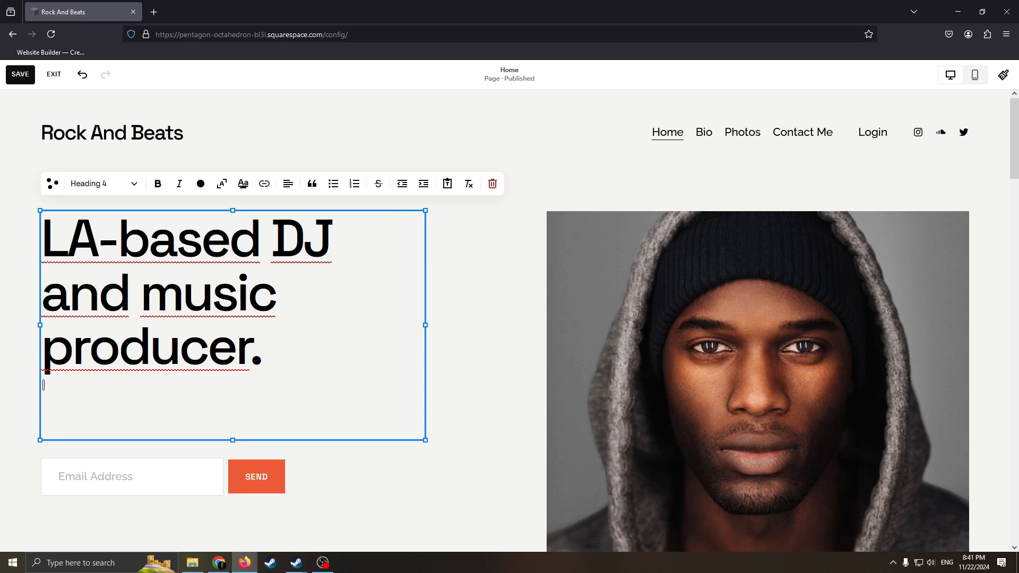
Replace the main heading with "The best band in LA." and add the line "Performs in Every US States" below it
left_click_drag(263, 365, 33, 247)
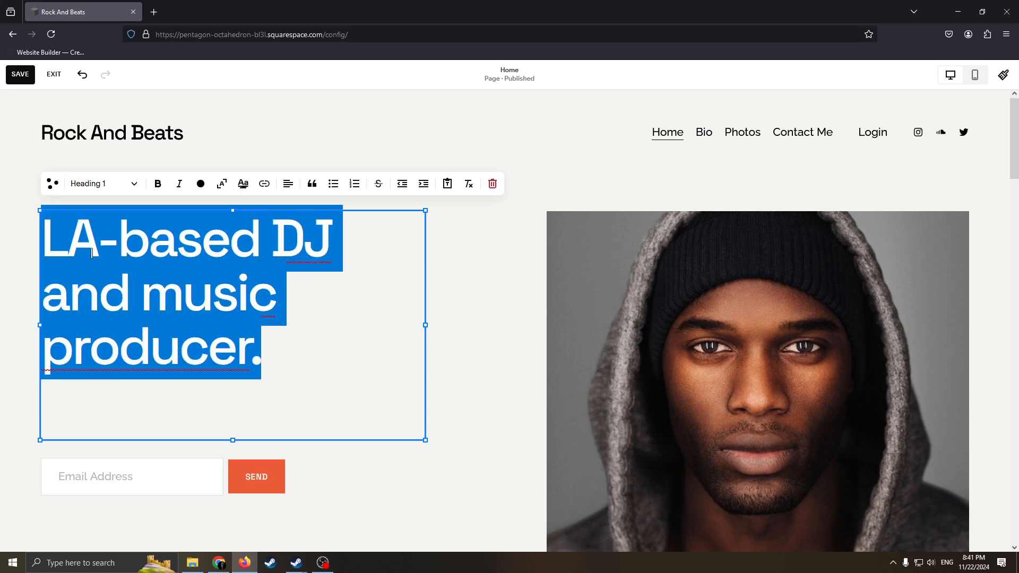
left_click(312, 283)
left_click_drag(268, 424, 46, 237)
key("BackSpace")
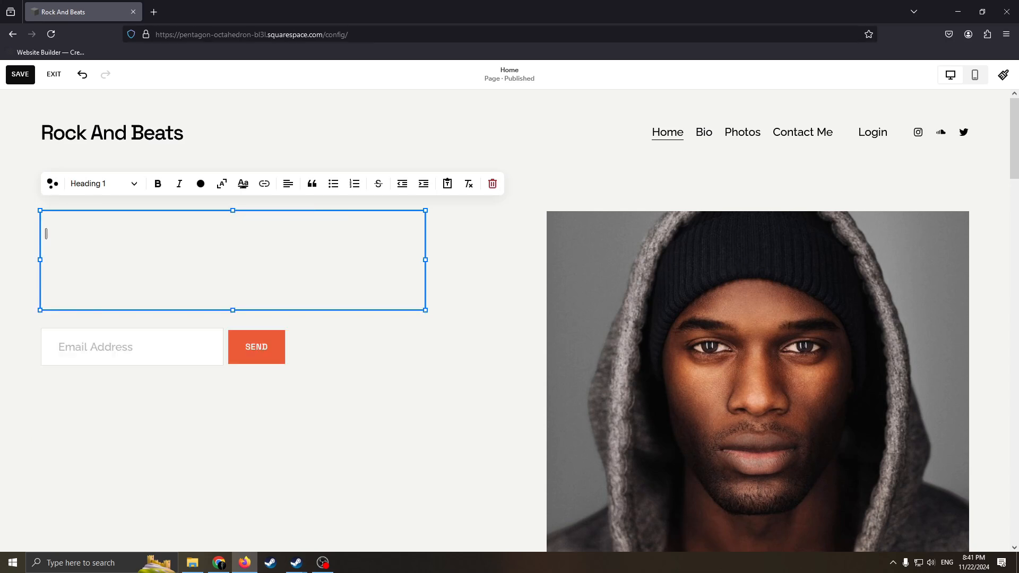
type("The best")
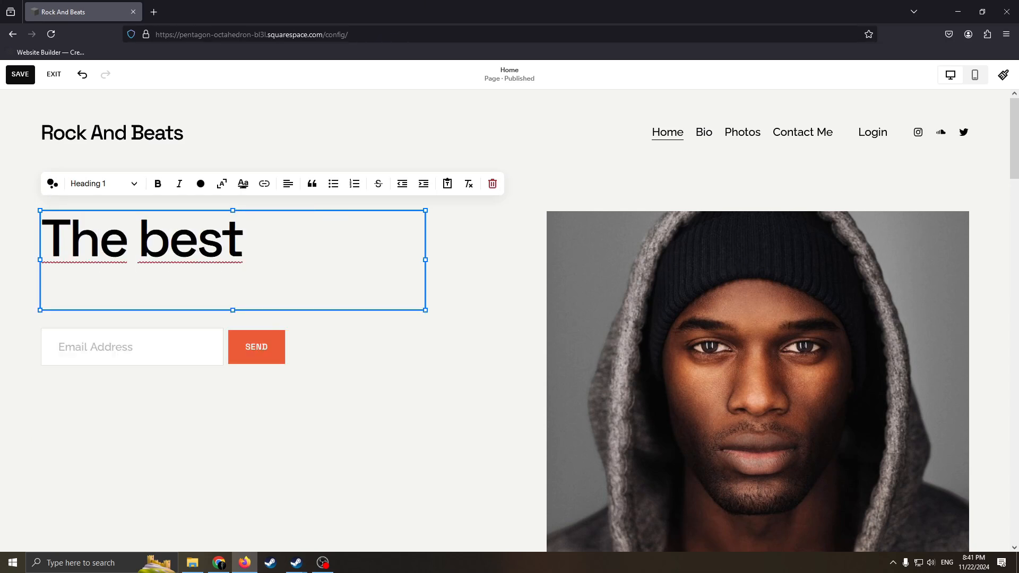
type(" ban")
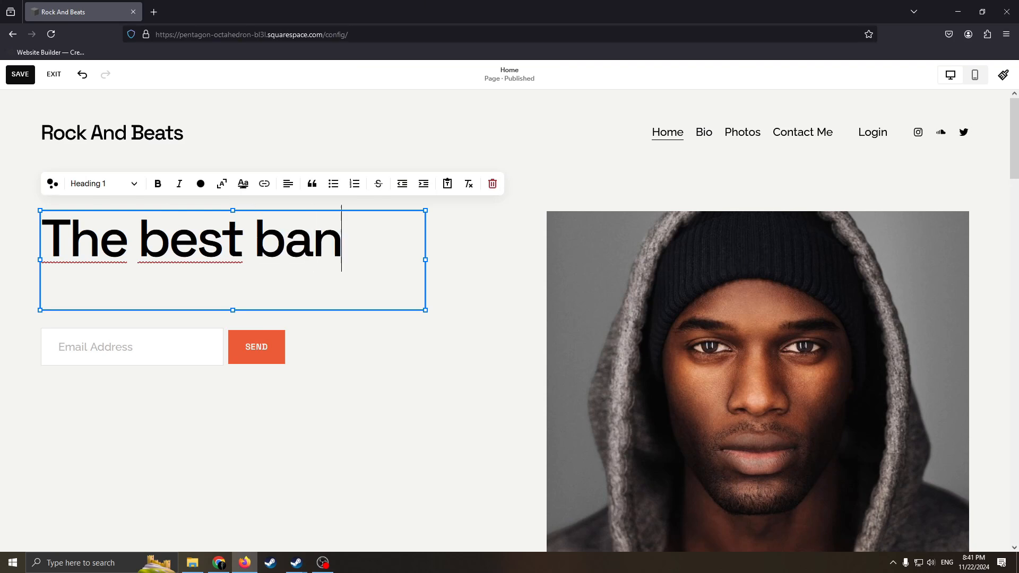
type("d in LA.")
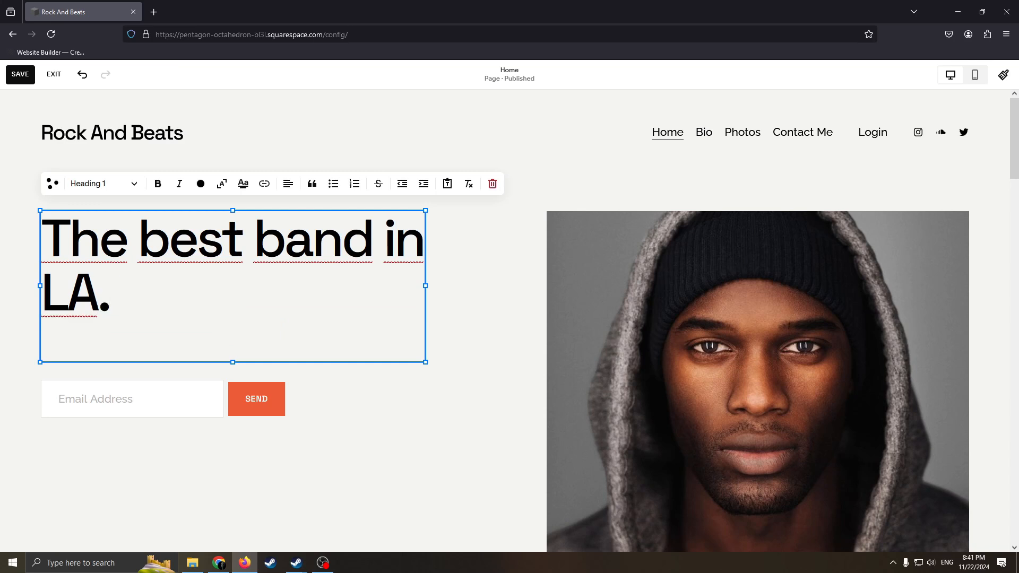
key("Return")
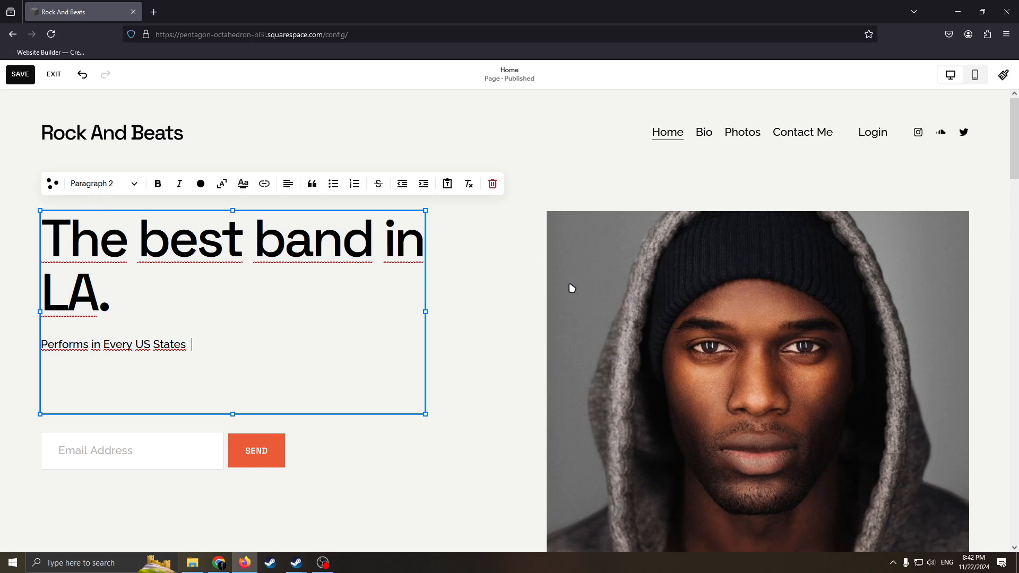
Move the email signup form below the new text, flush with the left edge of the page
scroll(571, 295, "down", 5)
scroll(570, 301, "up", 5)
scroll(353, 378, "down", 5)
left_click(148, 222)
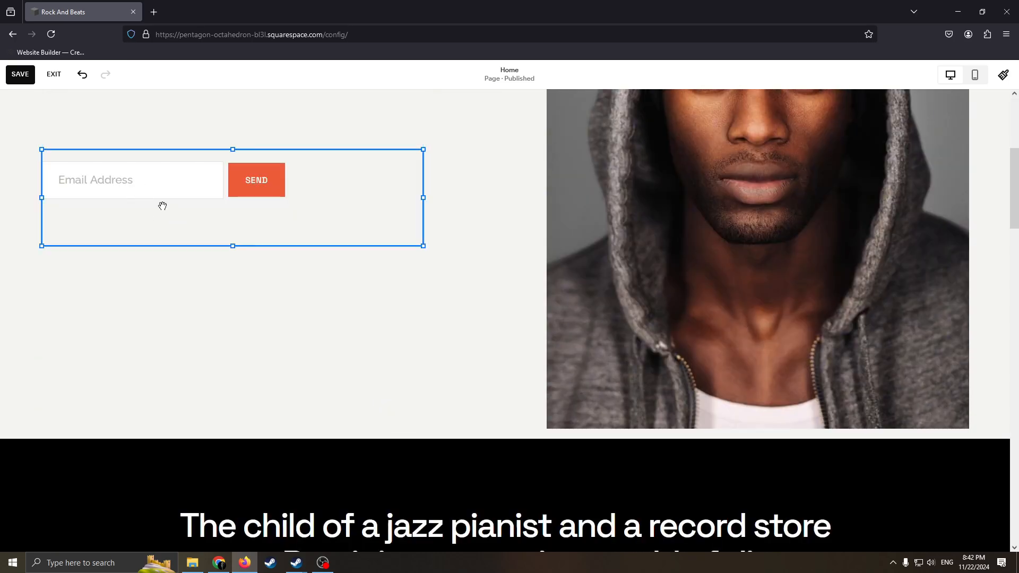
scroll(242, 318, "up", 1)
left_click_drag(315, 275, 342, 244)
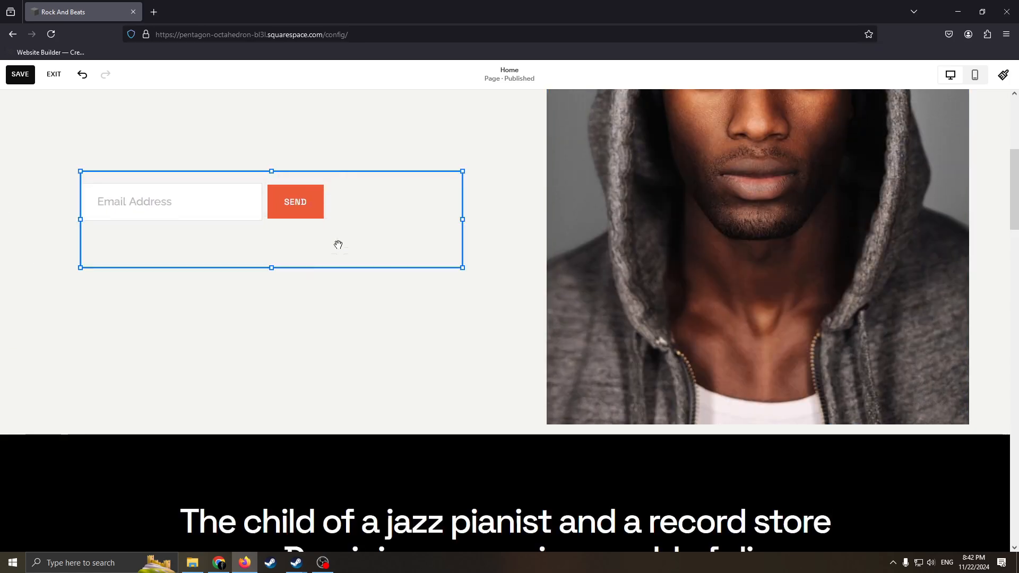
scroll(339, 247, "up", 4)
left_click_drag(365, 439, 289, 417)
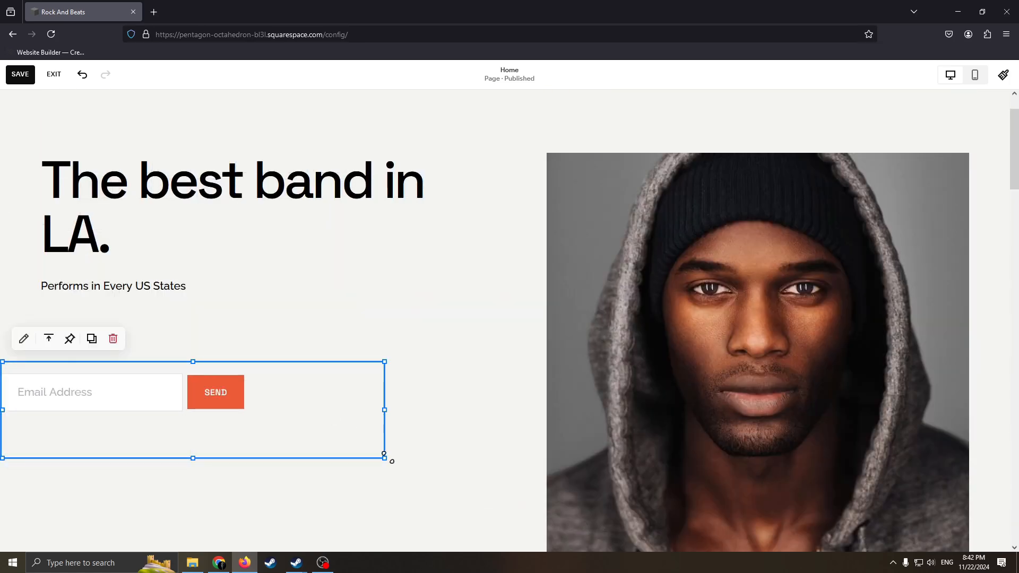
left_click_drag(388, 458, 500, 512)
left_click(442, 315)
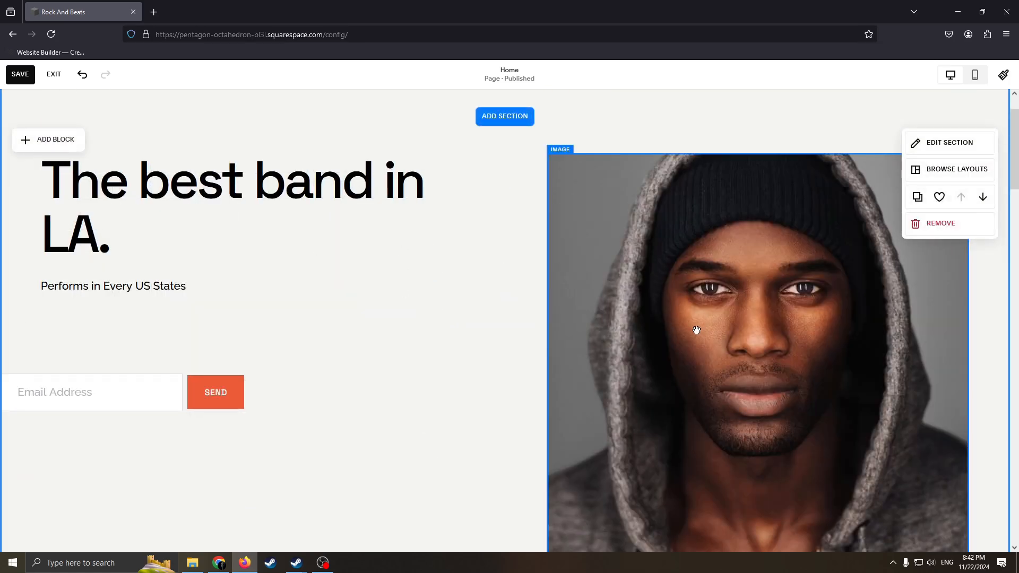
Shift the portrait image block slightly toward the heading and up
left_click_drag(696, 330, 723, 312)
scroll(723, 313, "down", 2)
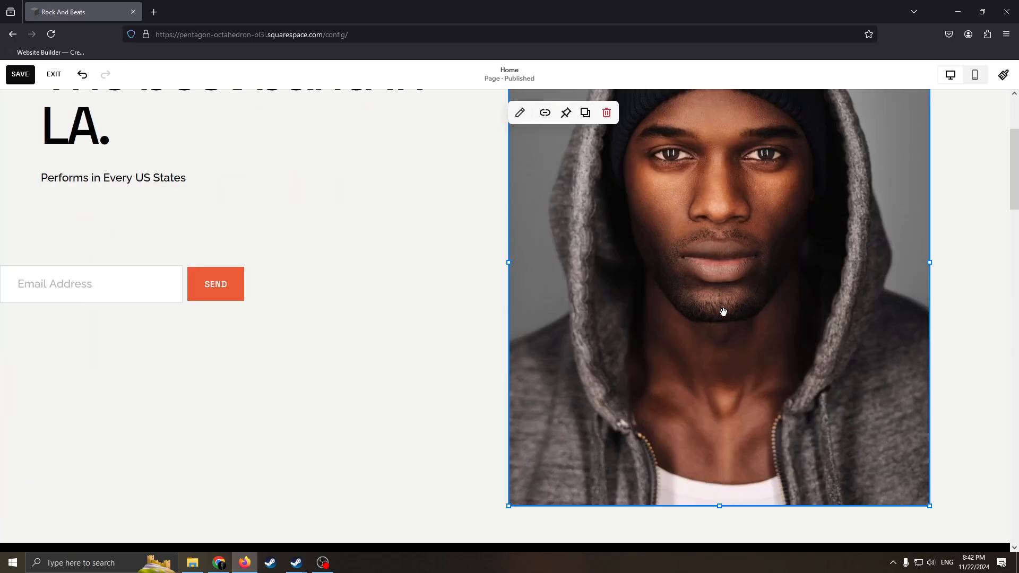
scroll(723, 312, "up", 3)
left_click(606, 160)
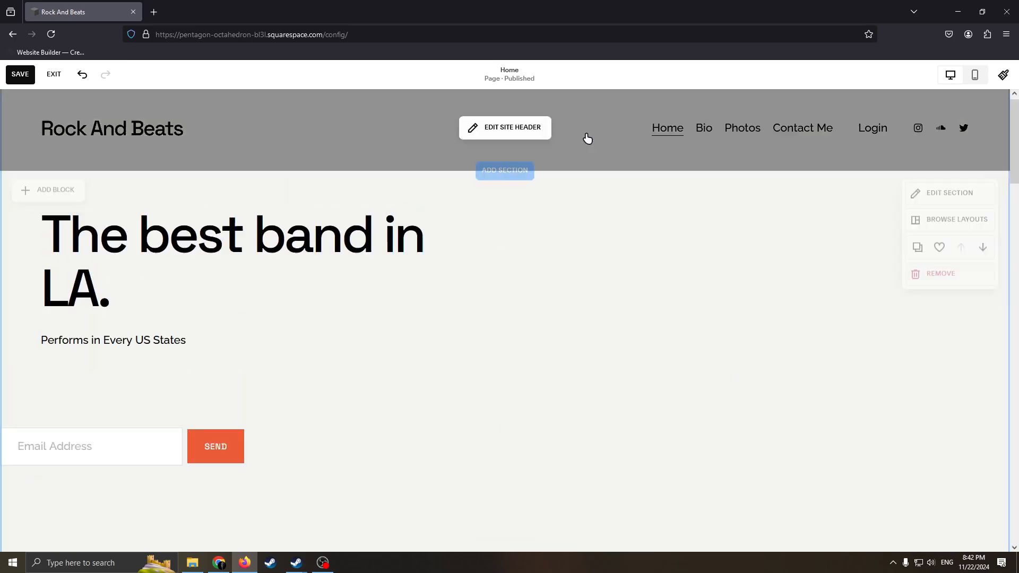
left_click(82, 75)
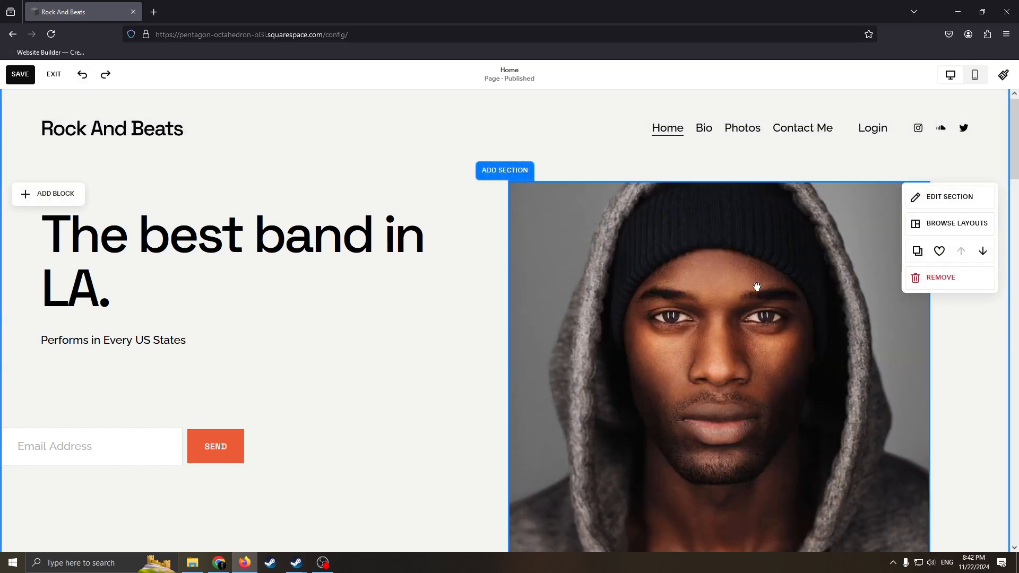
Open the portrait image's settings and shrink the block from its lower-left corner to about 60% of its width
scroll(824, 250, "down", 1)
double_click(737, 235)
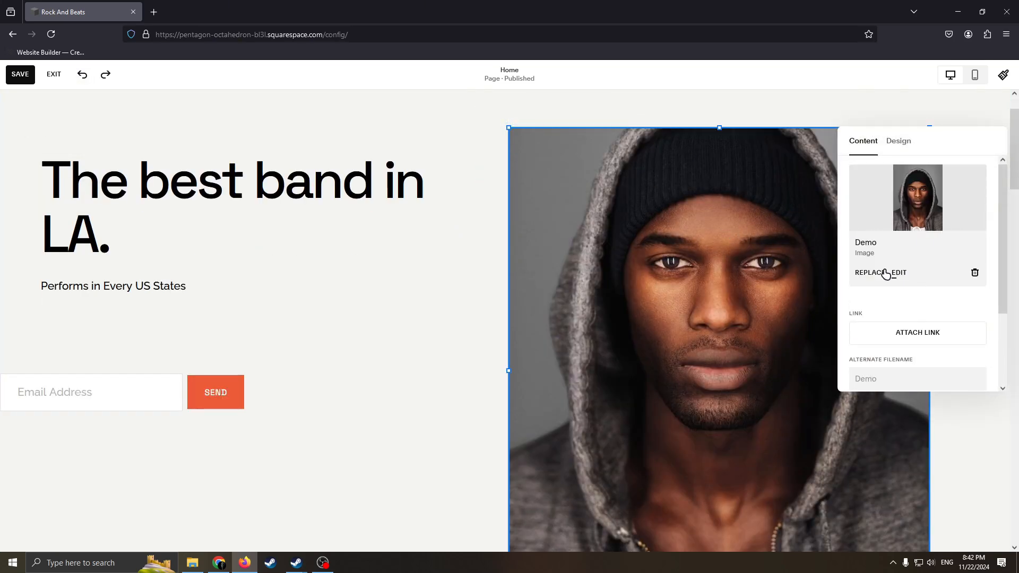
scroll(895, 299, "down", 1)
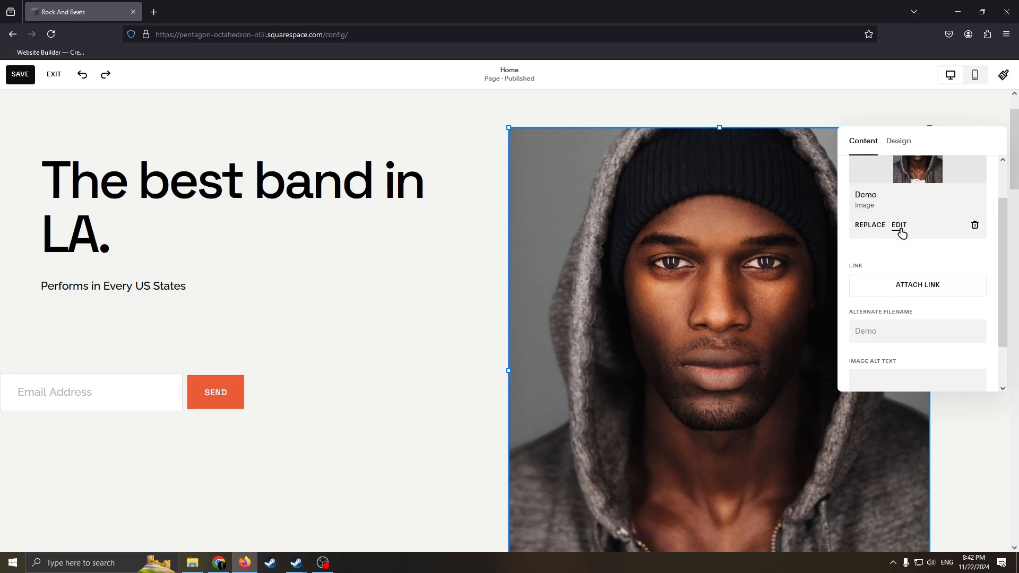
scroll(901, 228, "up", 1)
left_click(899, 141)
left_click(858, 144)
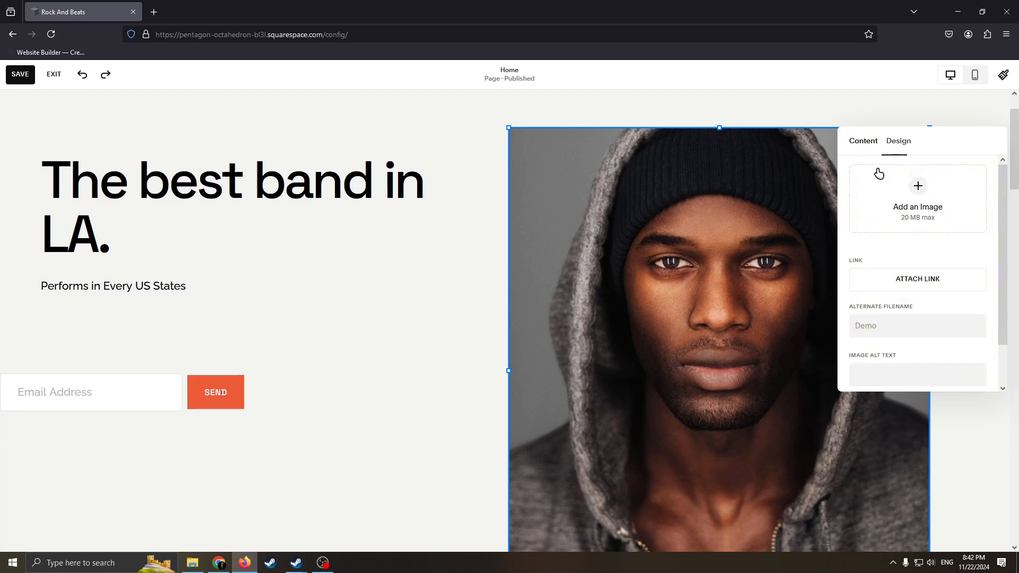
scroll(569, 327, "down", 4)
left_click_drag(507, 397, 606, 237)
scroll(605, 237, "up", 5)
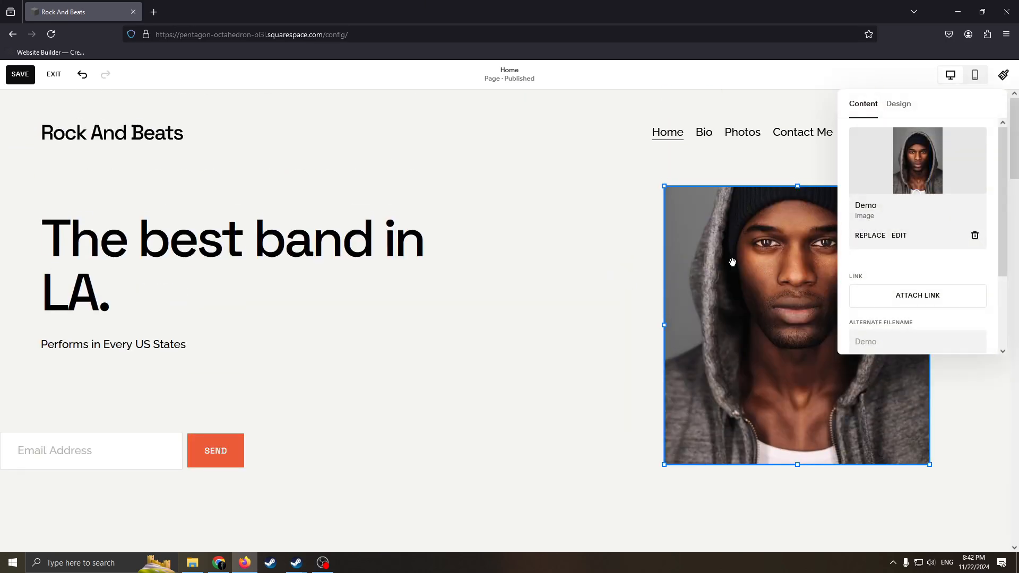
Remove the portrait from the image block and move the empty block closer to the heading
left_click(975, 235)
left_click(554, 340)
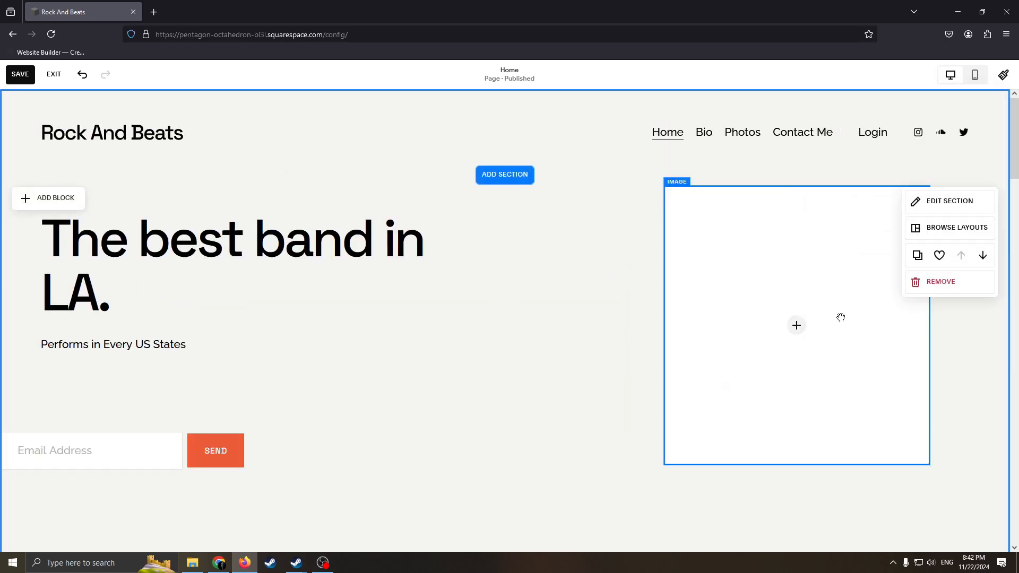
left_click_drag(672, 312, 626, 280)
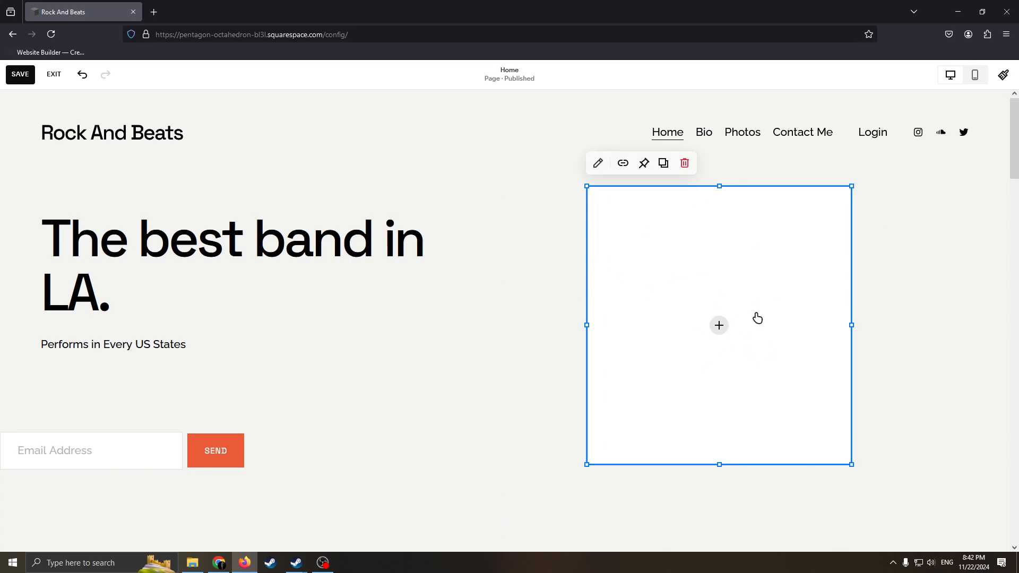
Open the stock image collection for the empty image block and look through the free images
left_click(720, 326)
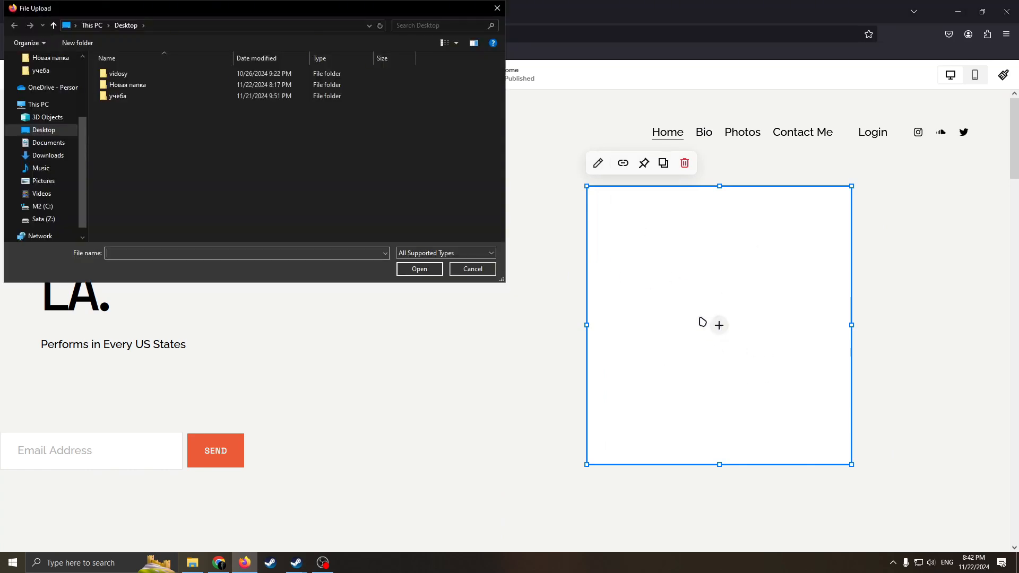
left_click(497, 8)
mouse_move(721, 327)
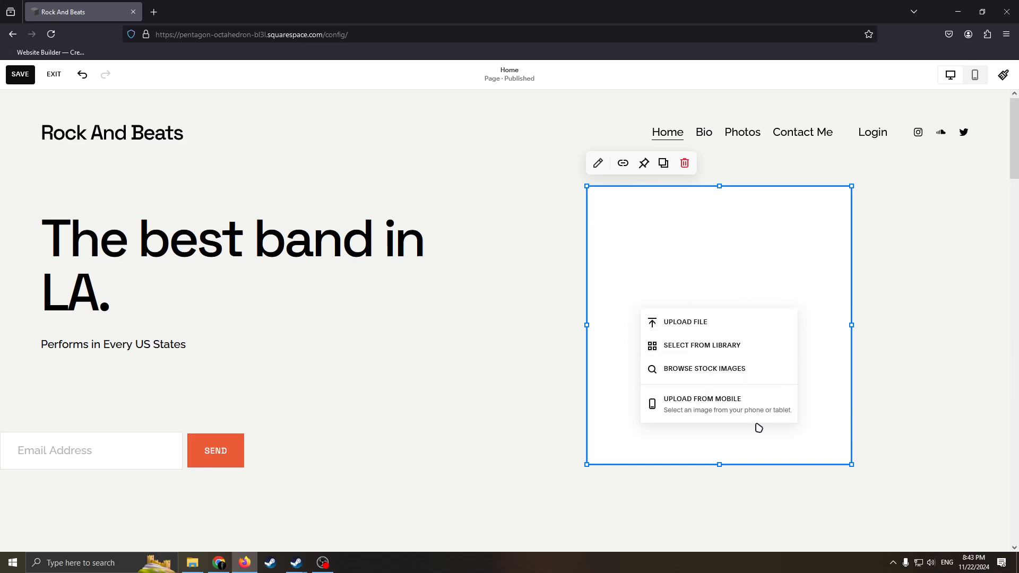
left_click(725, 369)
scroll(478, 314, "down", 8)
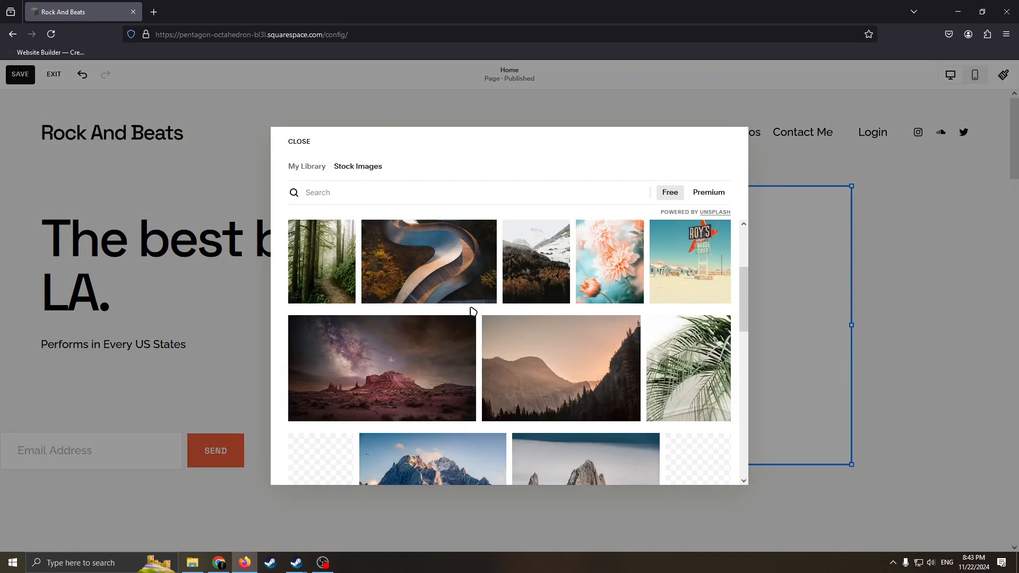
scroll(521, 320, "up", 3)
scroll(521, 320, "up", 3)
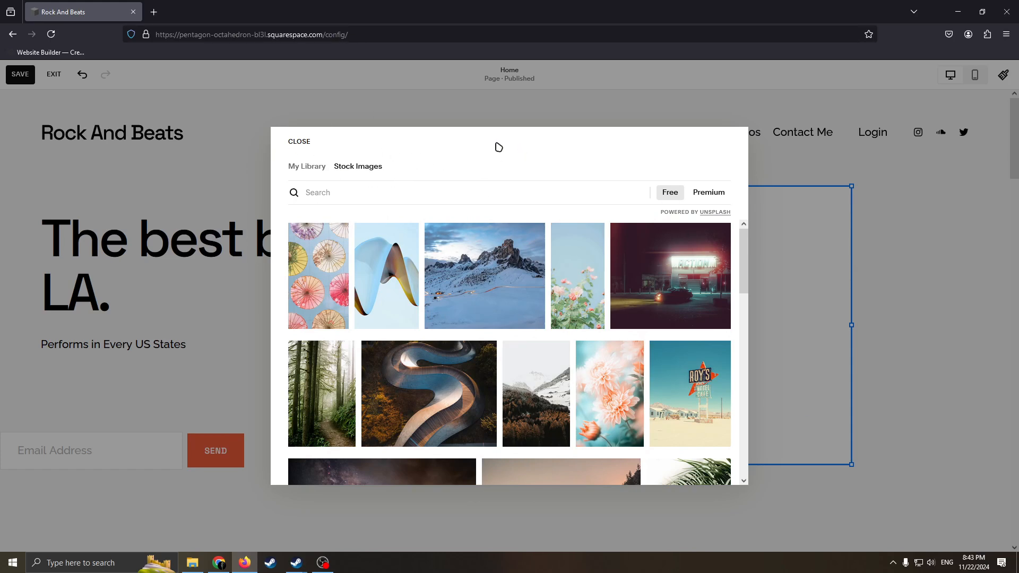
scroll(457, 344, "down", 10)
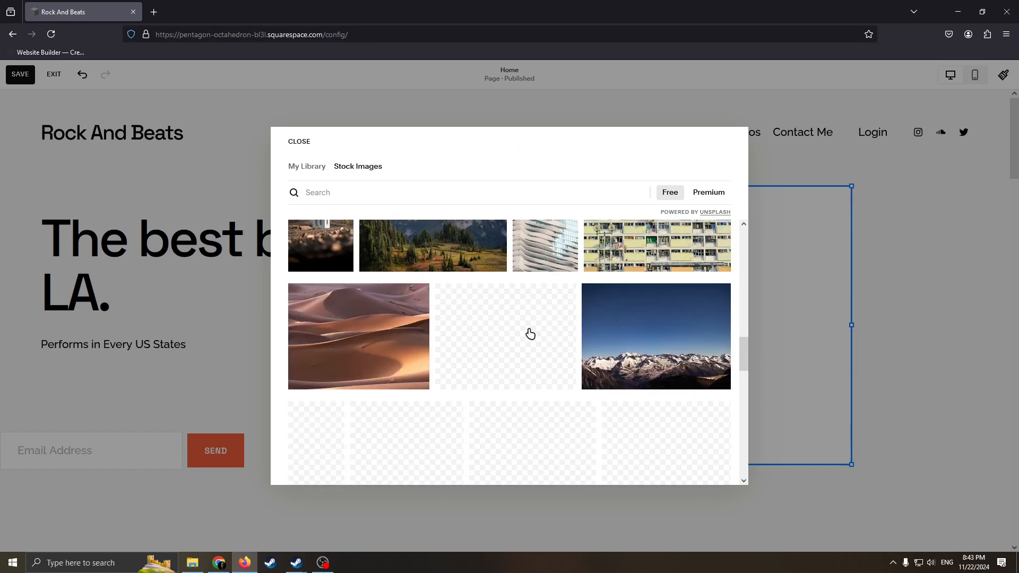
scroll(610, 319, "down", 10)
scroll(569, 320, "up", 10)
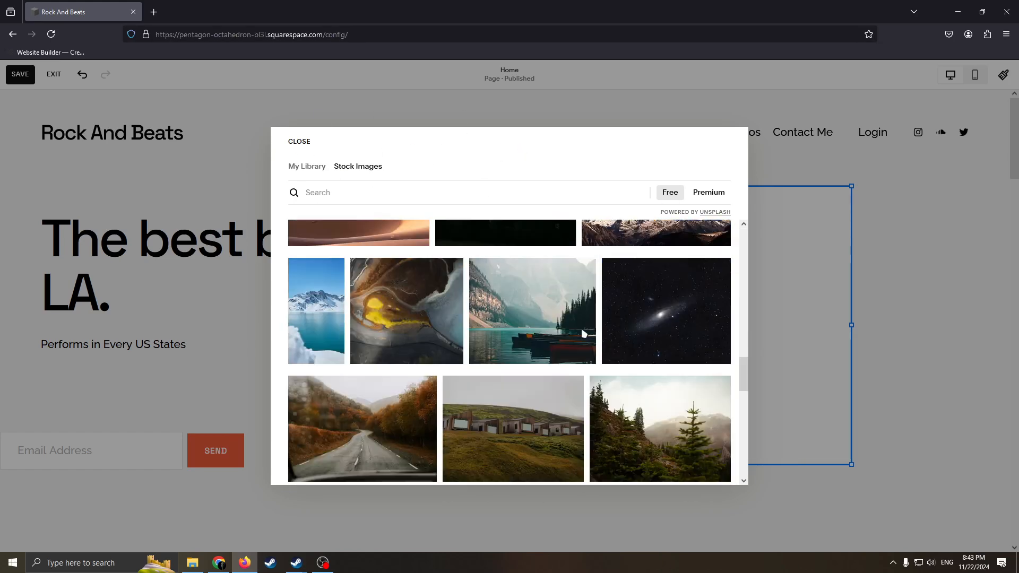
scroll(586, 331, "down", 5)
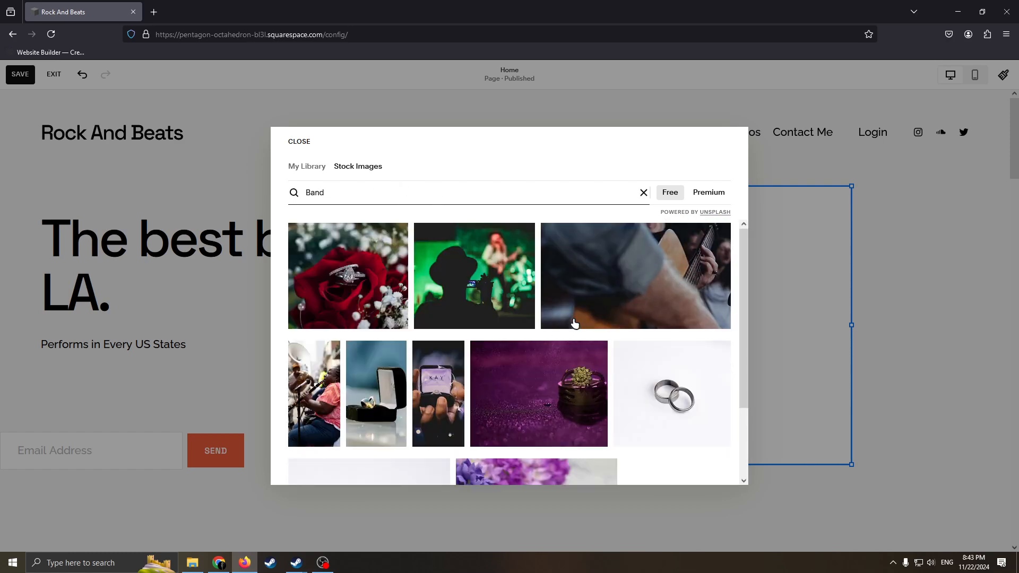
Search the stock images for "Band" and insert the green-lit concert photo with the silhouetted person in a hat filming
scroll(513, 351, "down", 5)
scroll(467, 329, "up", 5)
scroll(525, 345, "down", 10)
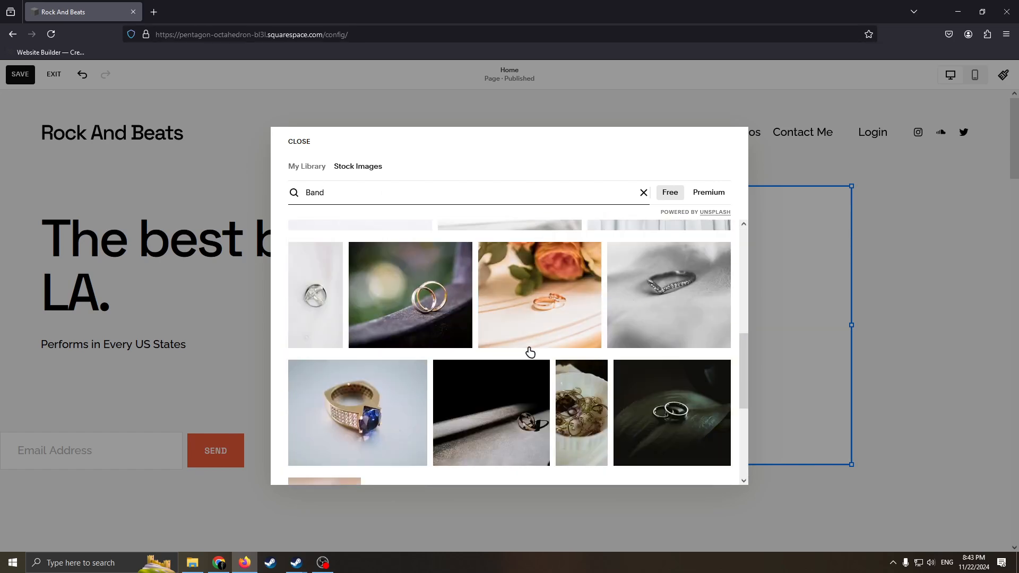
scroll(587, 340, "down", 3)
scroll(585, 335, "up", 10)
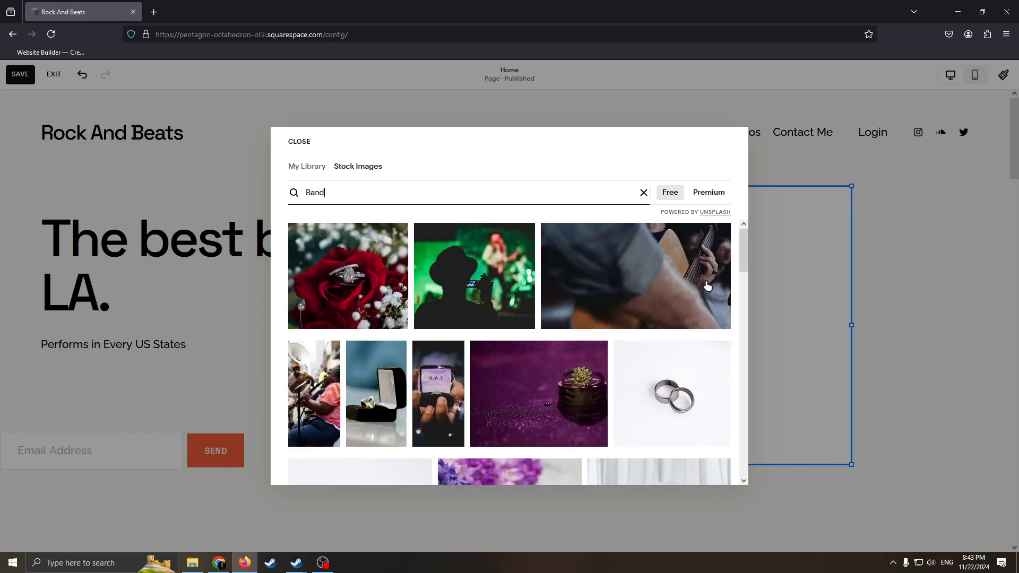
left_click(482, 278)
left_click(651, 348)
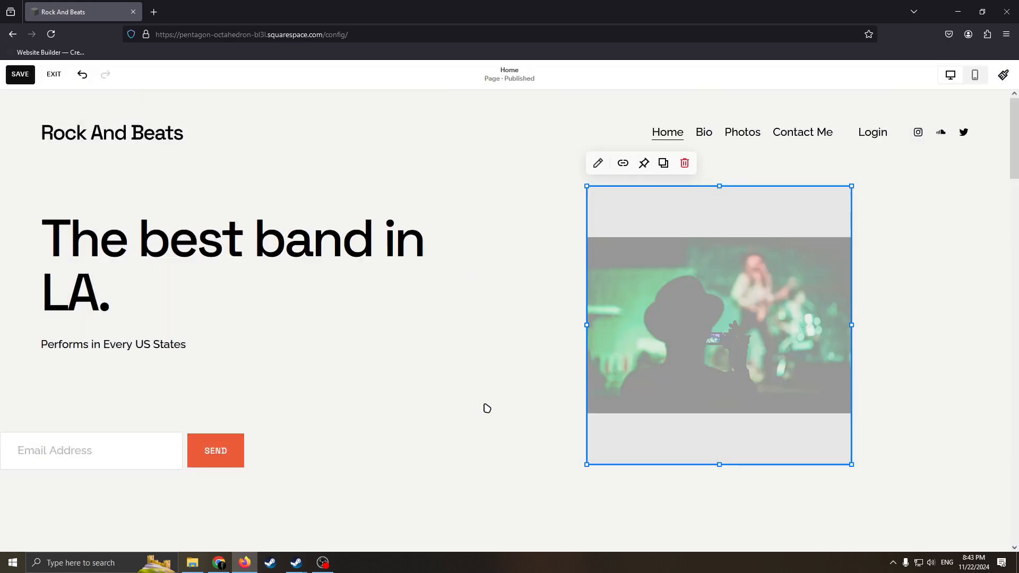
Review the Home page from the heading and new image through the black text section to the 2019 Tour dates
scroll(480, 398, "down", 5)
scroll(445, 323, "up", 5)
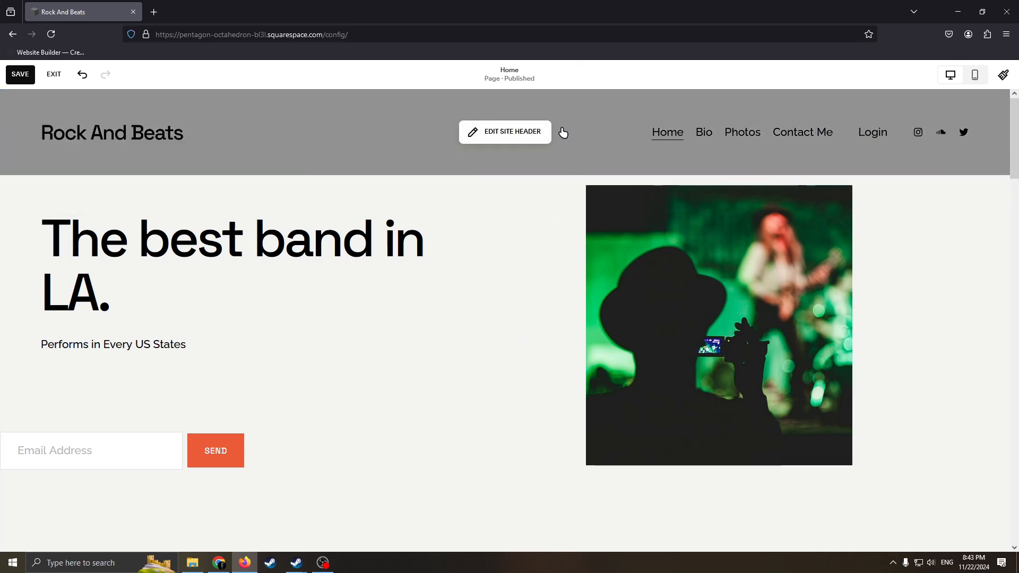
scroll(541, 239, "down", 5)
scroll(639, 322, "up", 4)
scroll(531, 266, "down", 4)
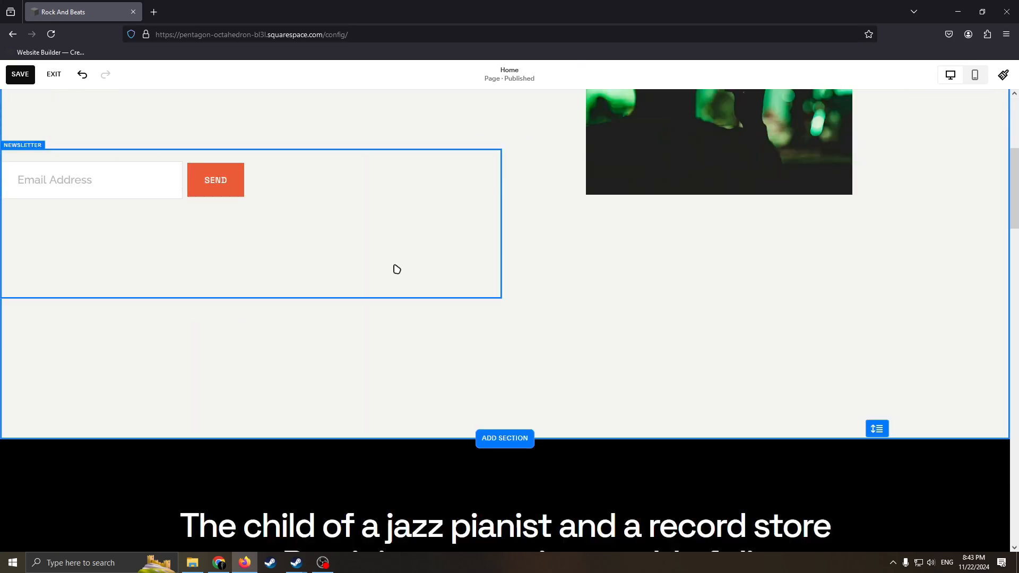
scroll(397, 269, "down", 9)
scroll(296, 164, "up", 3)
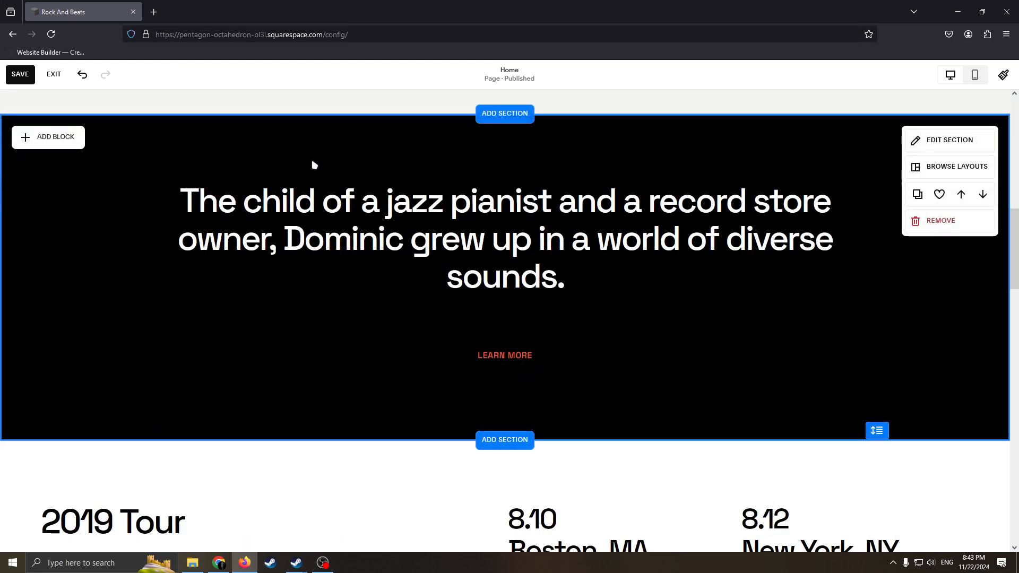
scroll(610, 312, "down", 8)
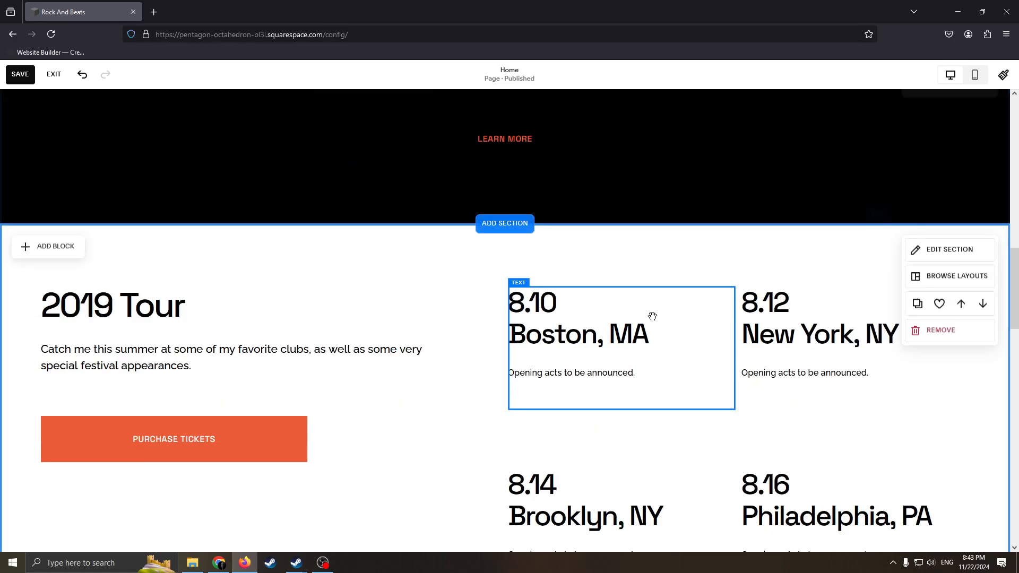
scroll(613, 247, "up", 3)
scroll(401, 214, "up", 1)
scroll(712, 225, "down", 4)
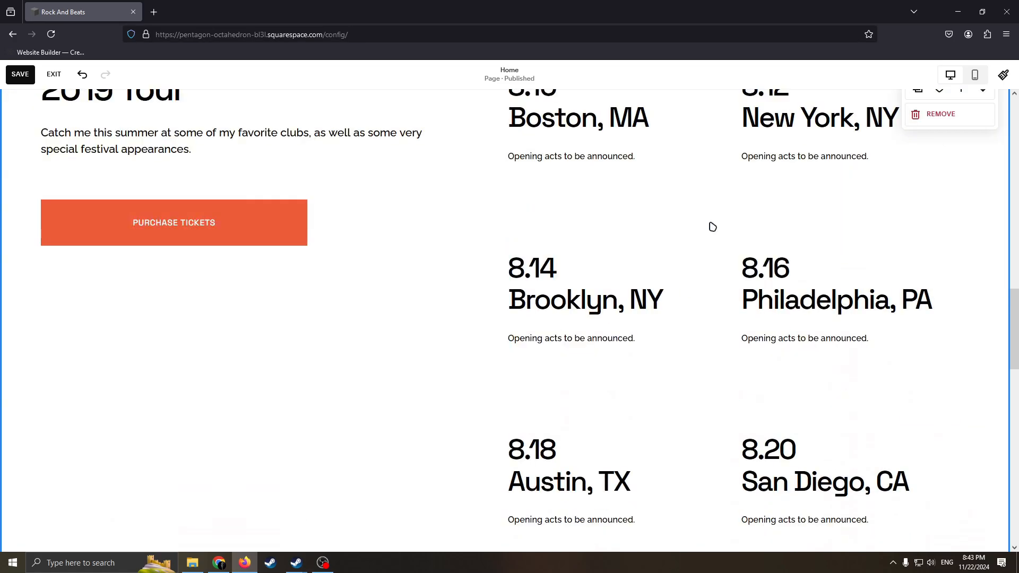
scroll(382, 191, "up", 5)
scroll(671, 281, "down", 5)
scroll(633, 268, "down", 4)
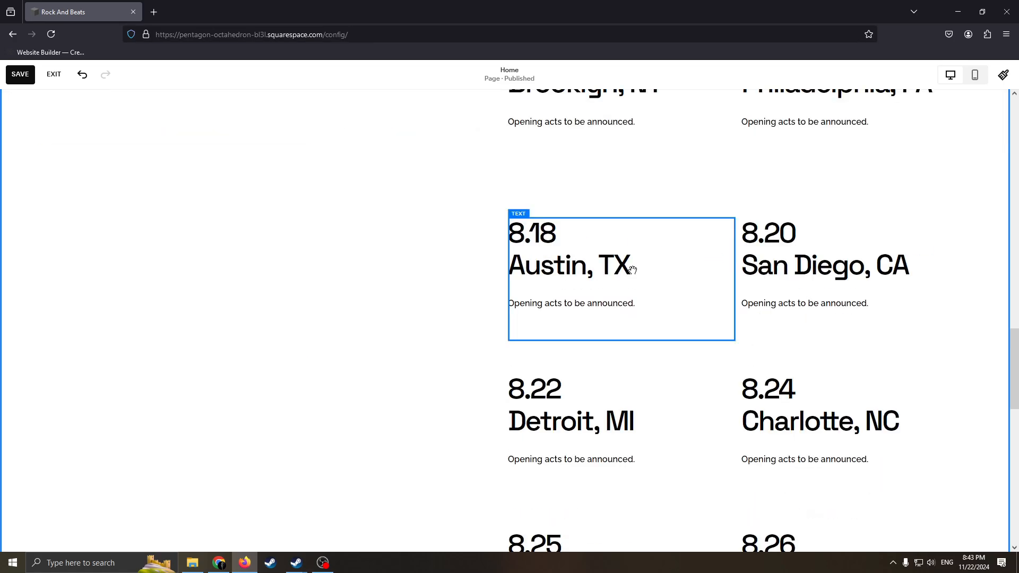
scroll(509, 211, "up", 4)
scroll(513, 162, "down", 10)
scroll(513, 162, "up", 4)
scroll(519, 182, "down", 12)
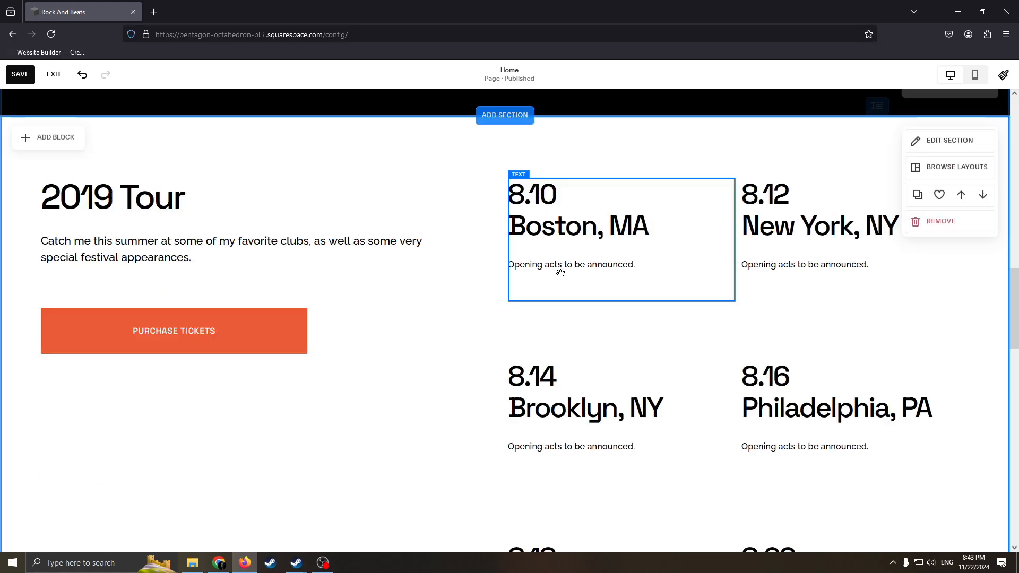
scroll(555, 272, "up", 4)
scroll(341, 302, "up", 5)
scroll(485, 395, "down", 2)
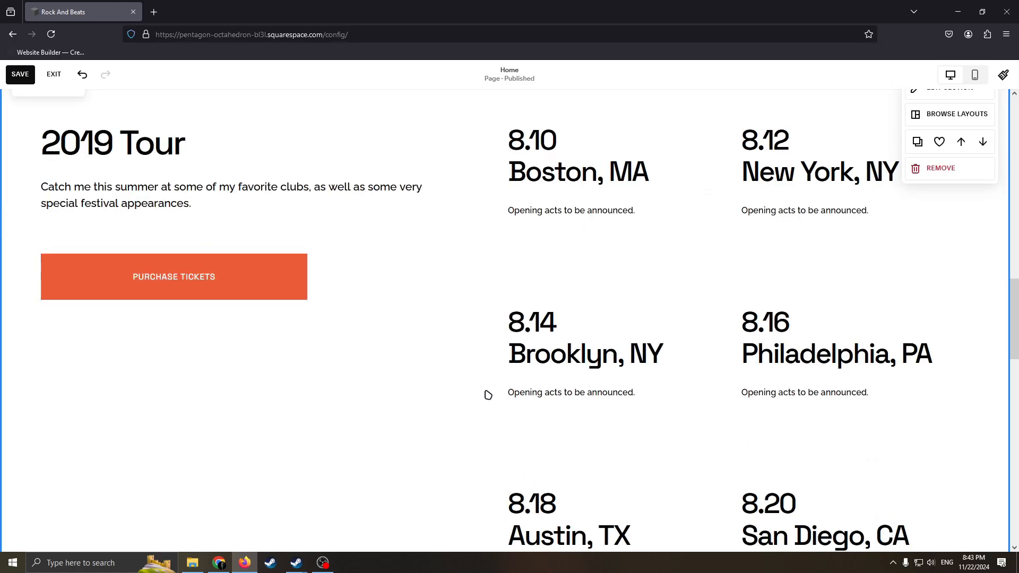
Remove the 2019 Tour section from the Home page
scroll(808, 207, "up", 4)
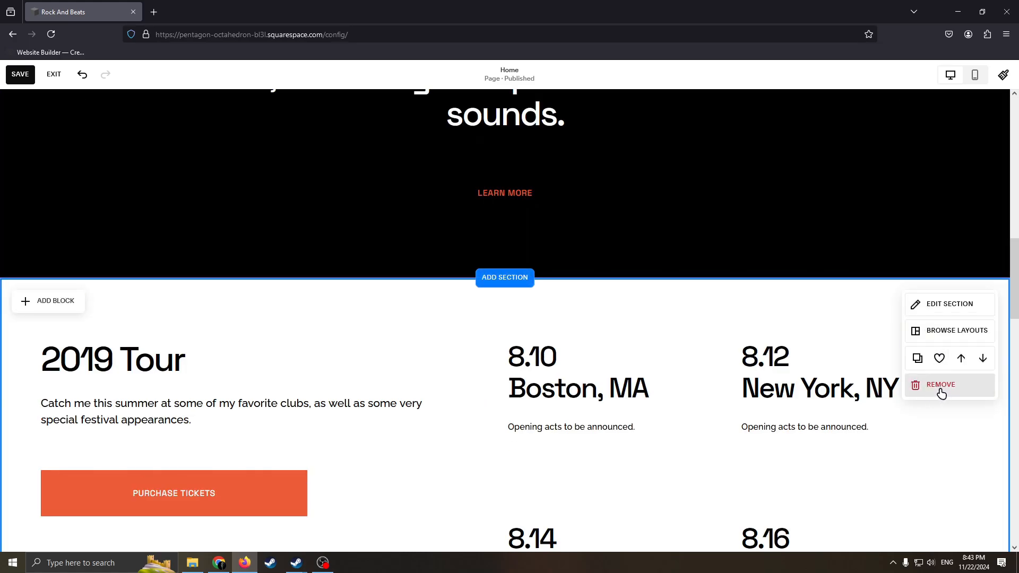
scroll(909, 385, "up", 2)
scroll(901, 488, "down", 4)
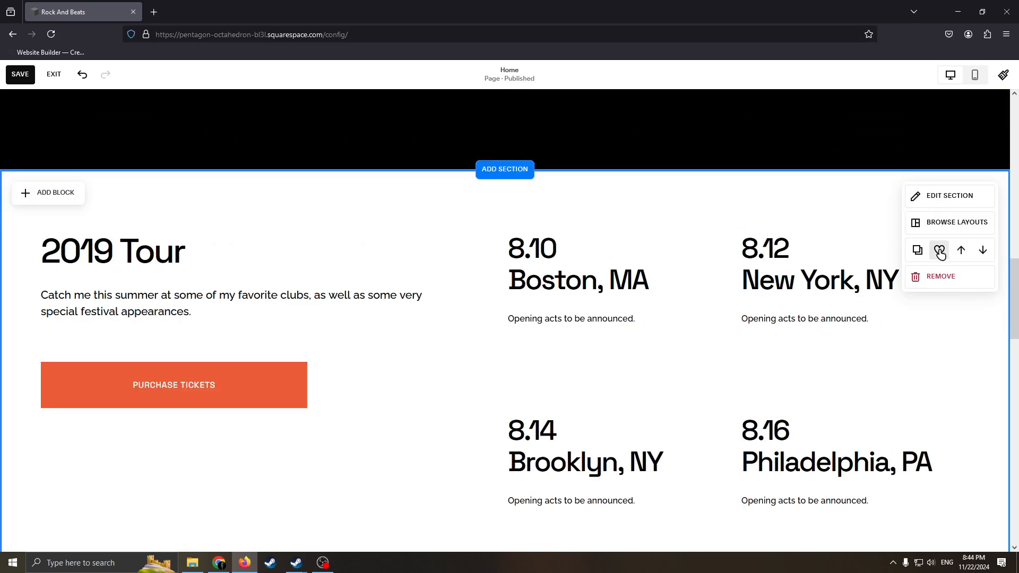
left_click(938, 274)
left_click(568, 332)
Start adding a new section between the opening band section and the black text section
scroll(696, 296, "up", 5)
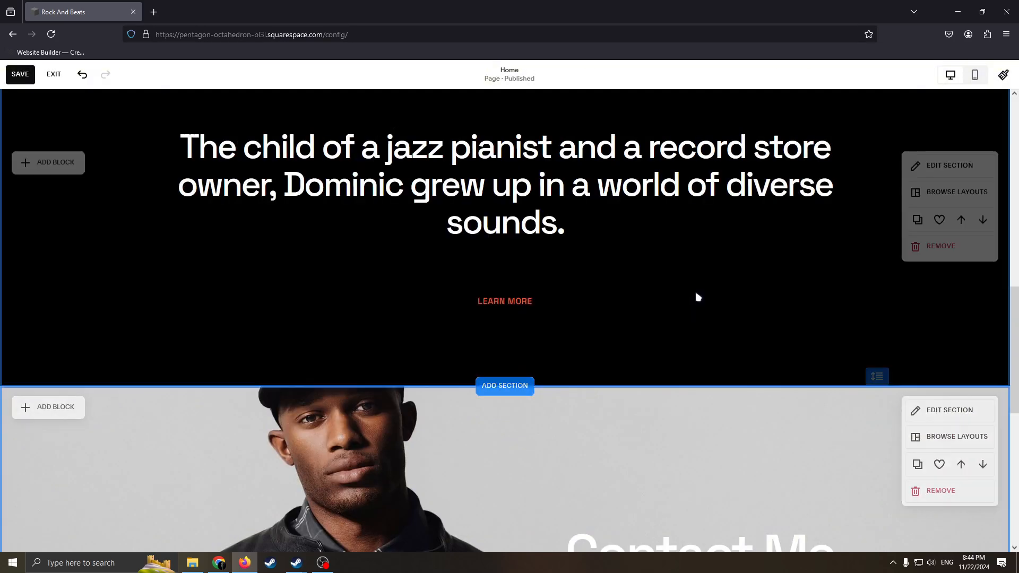
scroll(632, 250, "up", 5)
scroll(557, 311, "up", 1)
scroll(528, 303, "down", 5)
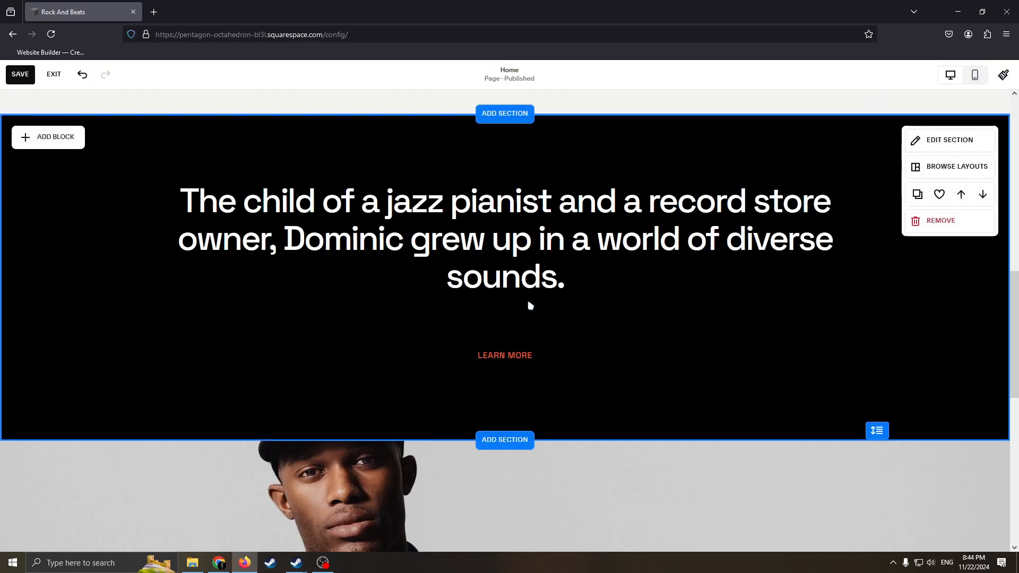
scroll(534, 280, "up", 4)
left_click(522, 332)
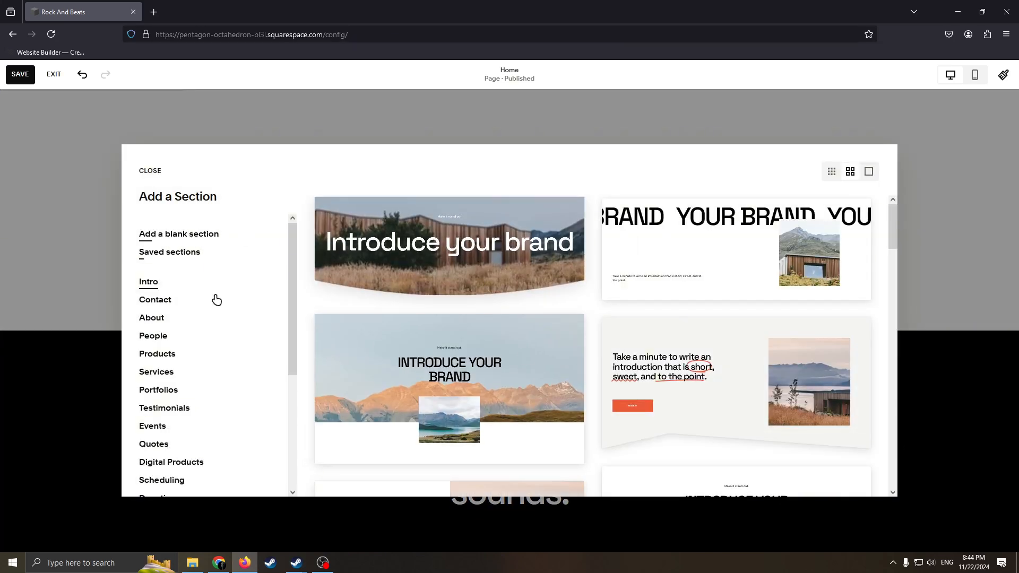
Insert the "Support us" layout with a donation form and video from the Donations section category
scroll(216, 297, "down", 5)
scroll(181, 321, "up", 5)
scroll(160, 311, "down", 5)
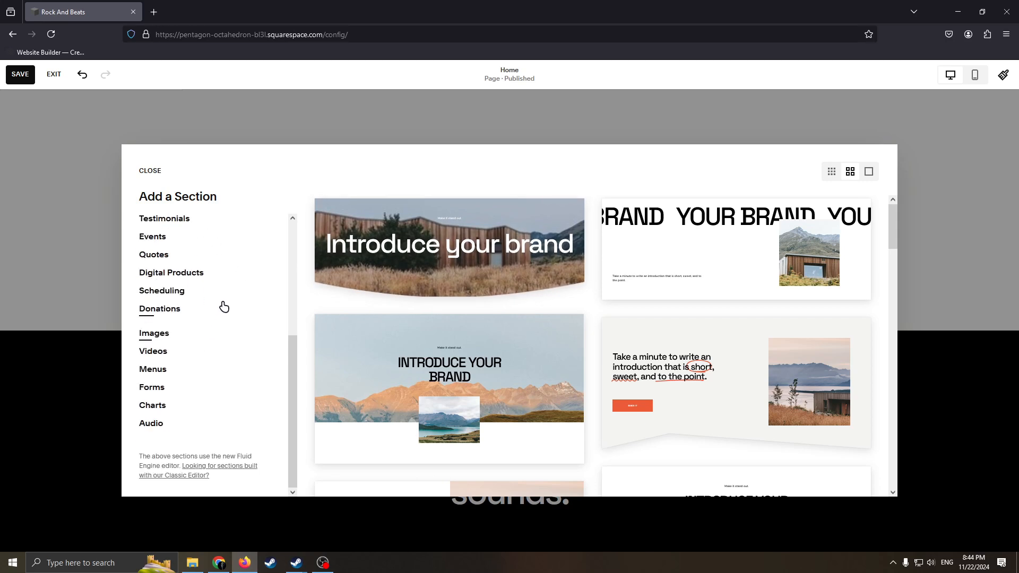
scroll(216, 289, "up", 5)
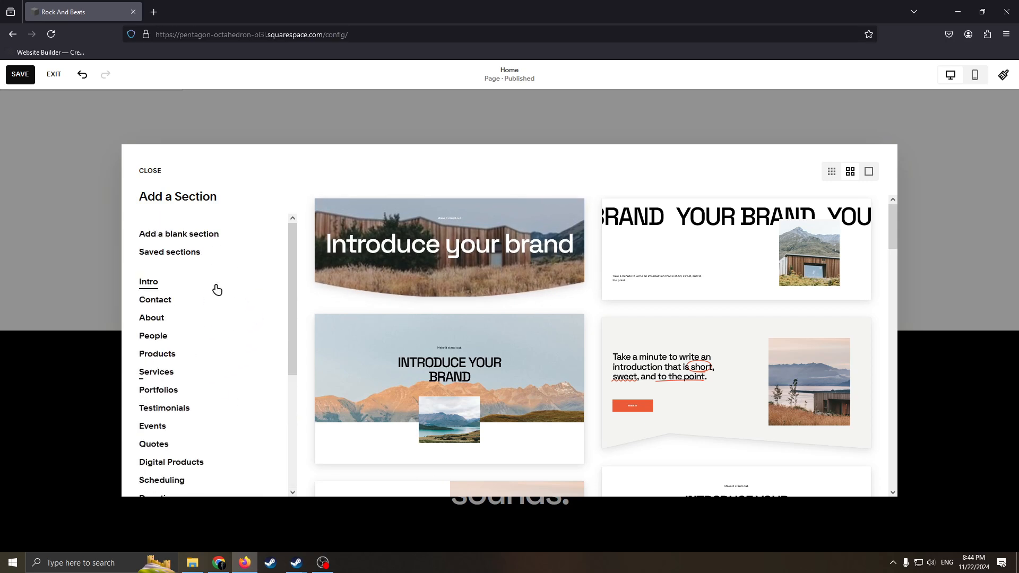
scroll(159, 252, "down", 5)
scroll(250, 358, "up", 5)
scroll(206, 369, "down", 5)
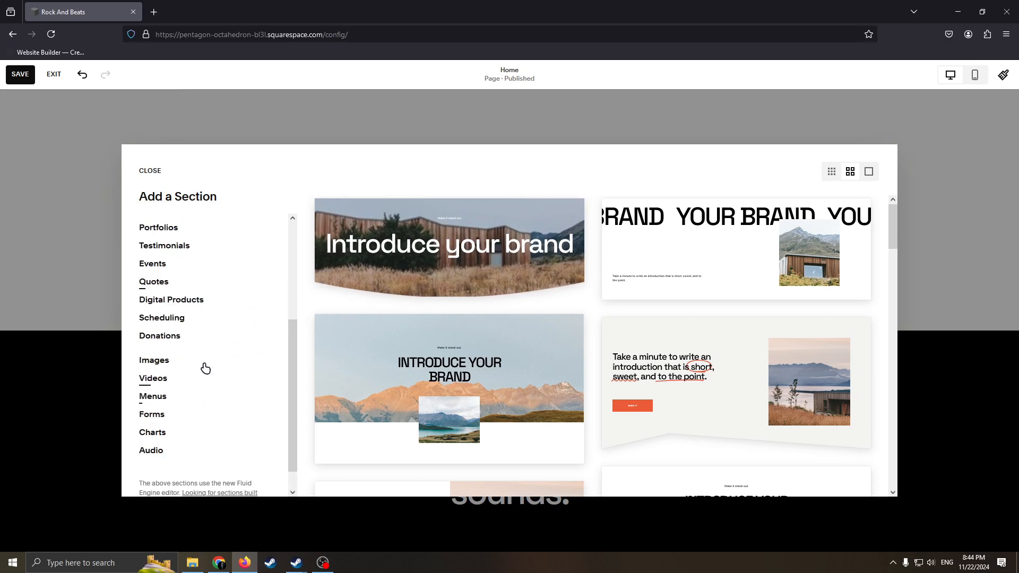
left_click(166, 341)
scroll(590, 333, "down", 3)
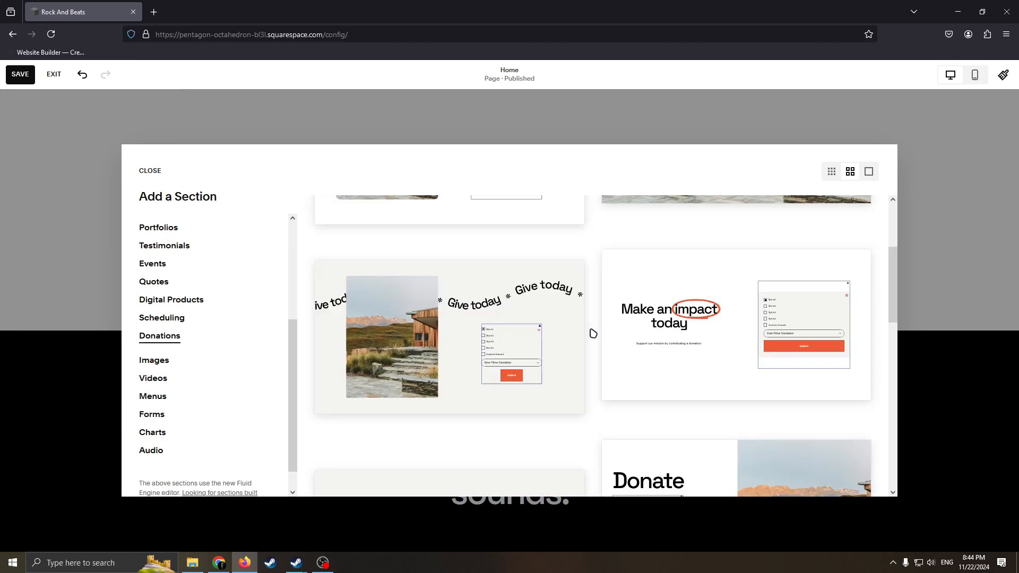
scroll(589, 330, "down", 8)
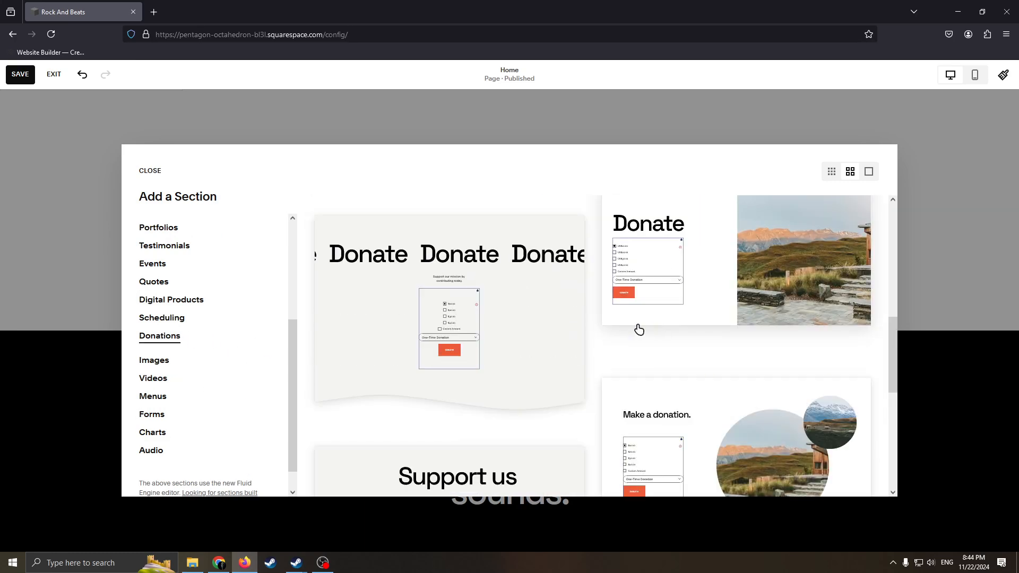
scroll(632, 330, "down", 2)
left_click(500, 286)
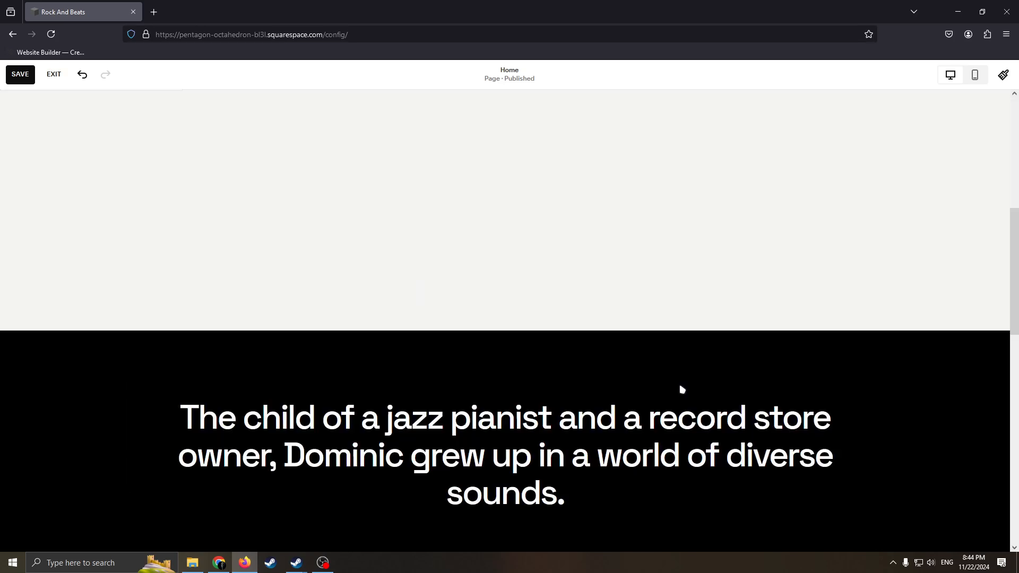
Delete the video block beside the donation form in the "Support us" section
scroll(650, 298, "down", 4)
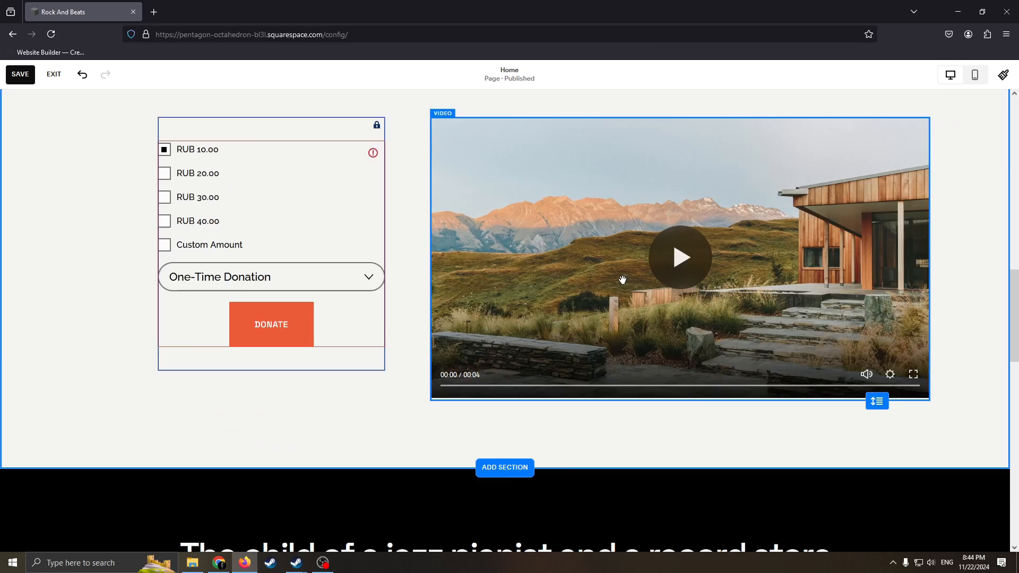
scroll(597, 287, "up", 1)
left_click(554, 227)
right_click(585, 268)
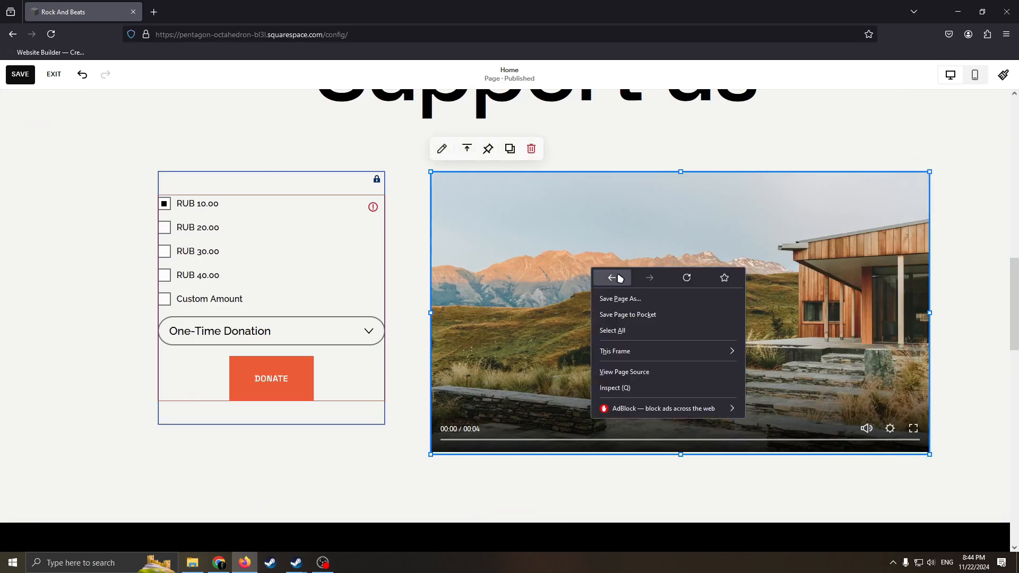
left_click(563, 225)
left_click(532, 150)
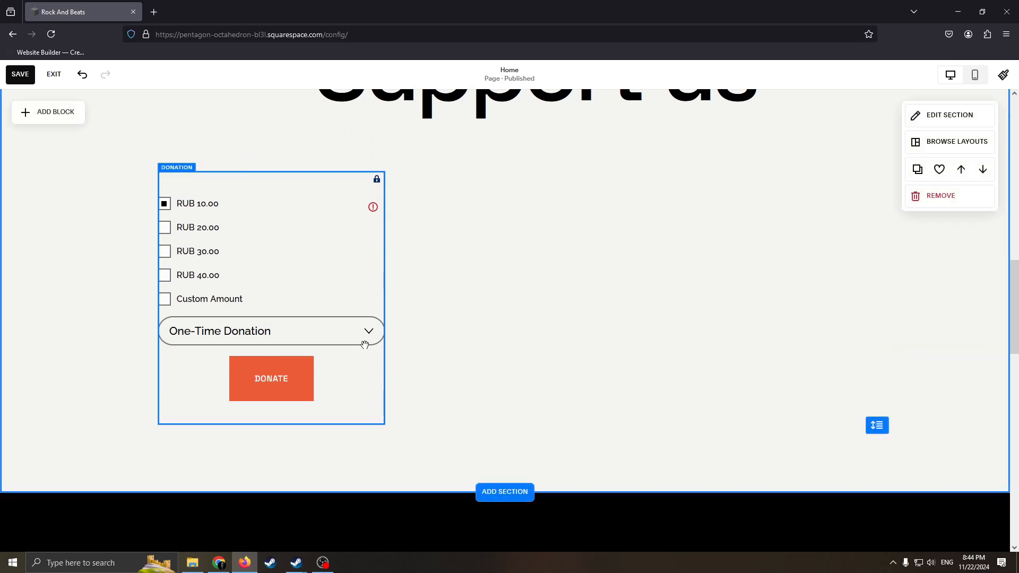
left_click(365, 345)
Return to the beginning of the Home page and switch the editor to the mobile view
scroll(508, 238, "up", 10)
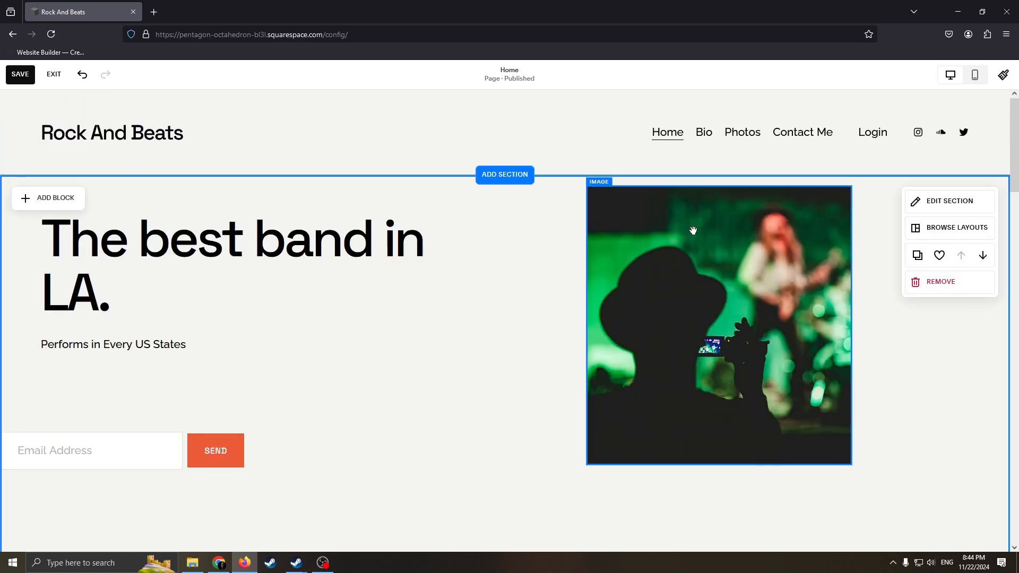
scroll(693, 230, "down", 4)
scroll(757, 236, "up", 4)
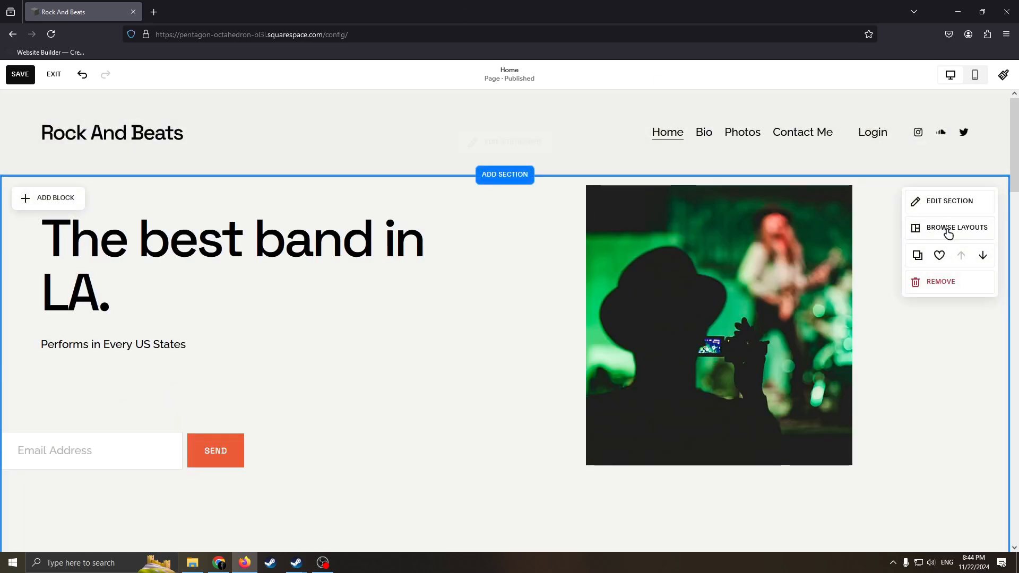
left_click(974, 75)
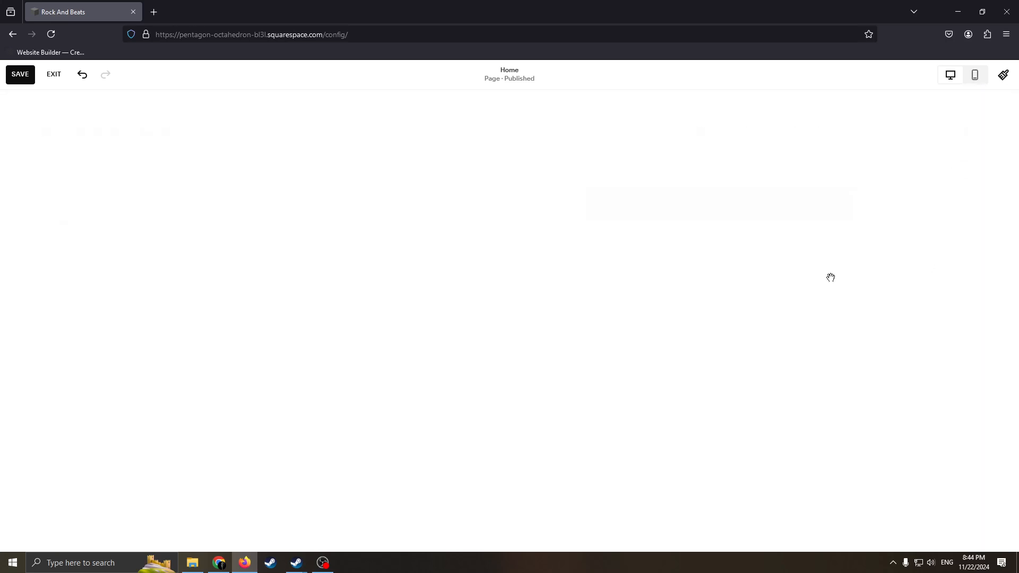
Review the Home page's mobile layout from the opening band section through the donation form to the black text section
scroll(537, 228, "down", 6)
scroll(496, 291, "up", 6)
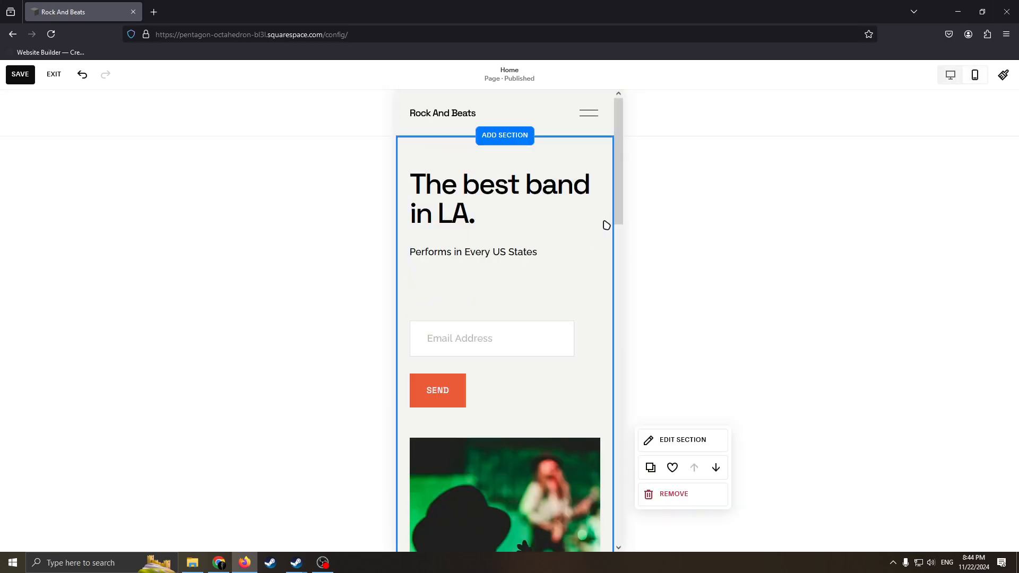
scroll(606, 225, "down", 15)
scroll(596, 243, "up", 14)
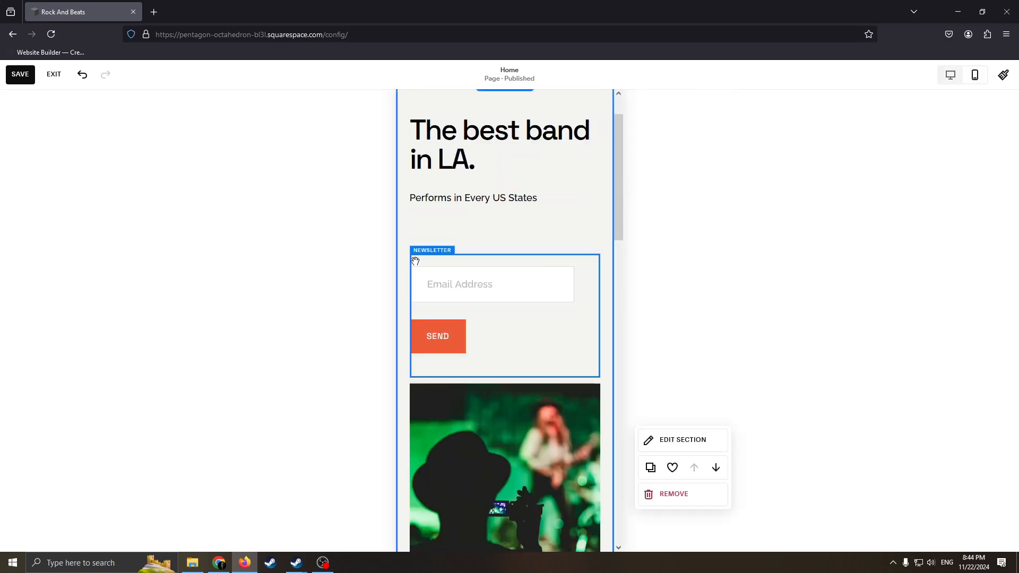
scroll(582, 196, "down", 13)
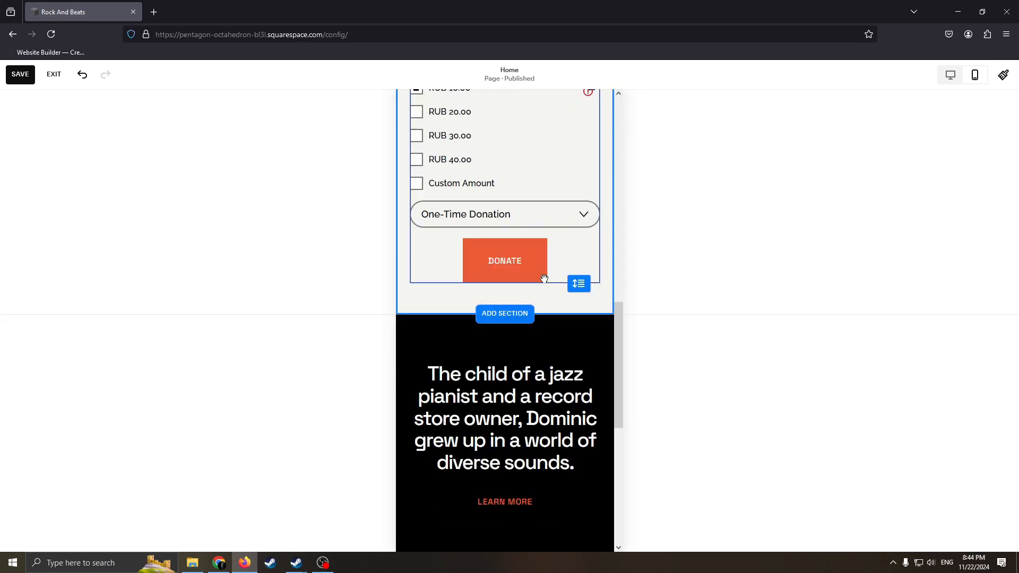
scroll(544, 278, "down", 5)
scroll(621, 273, "up", 18)
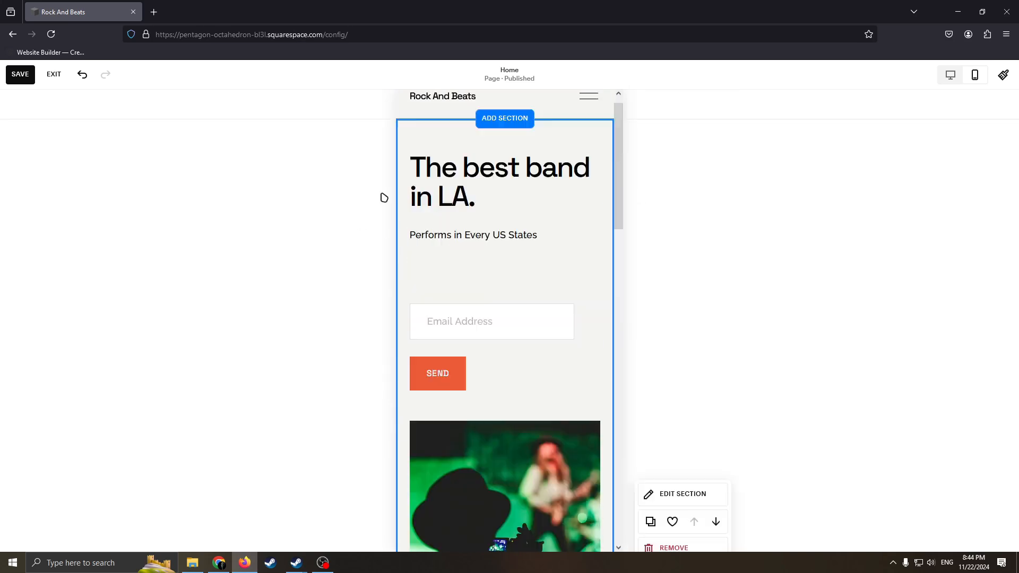
Save the Home page changes and exit the page editor
left_click(21, 75)
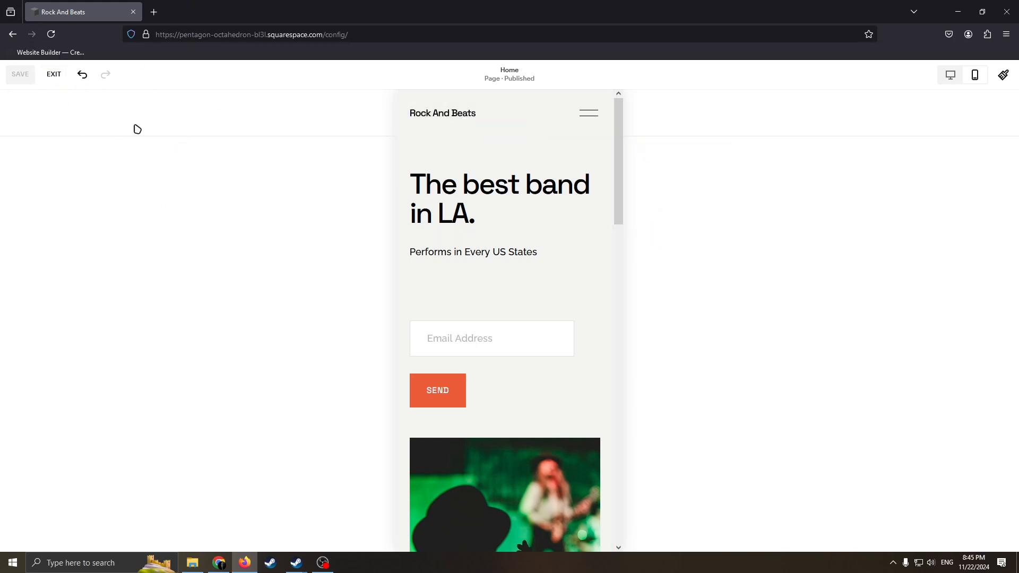
left_click(54, 74)
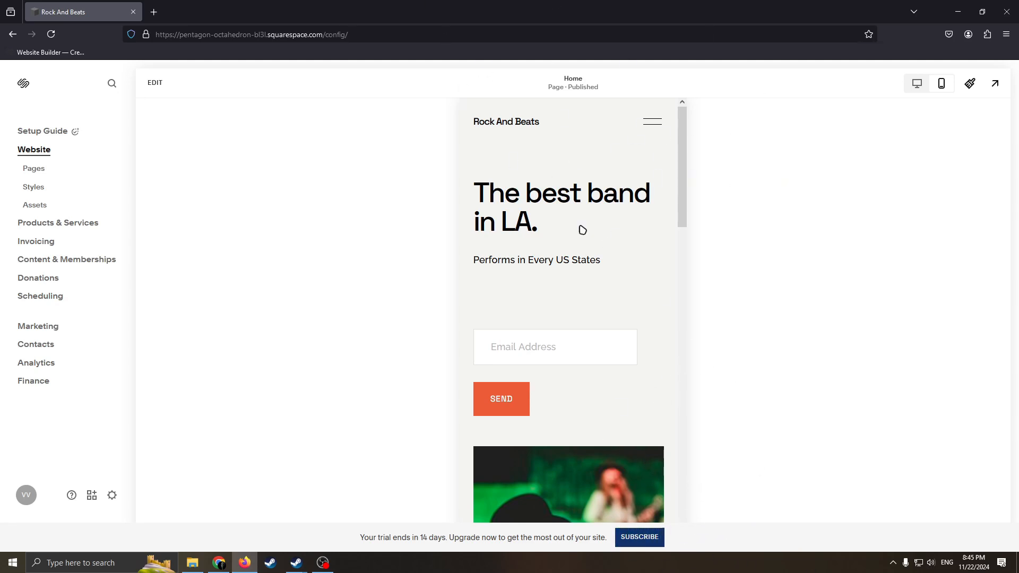
Open the site's subscription options and compare the Personal, Business, Commerce Basic and Commerce Advanced plans and their monthly prices
left_click(642, 538)
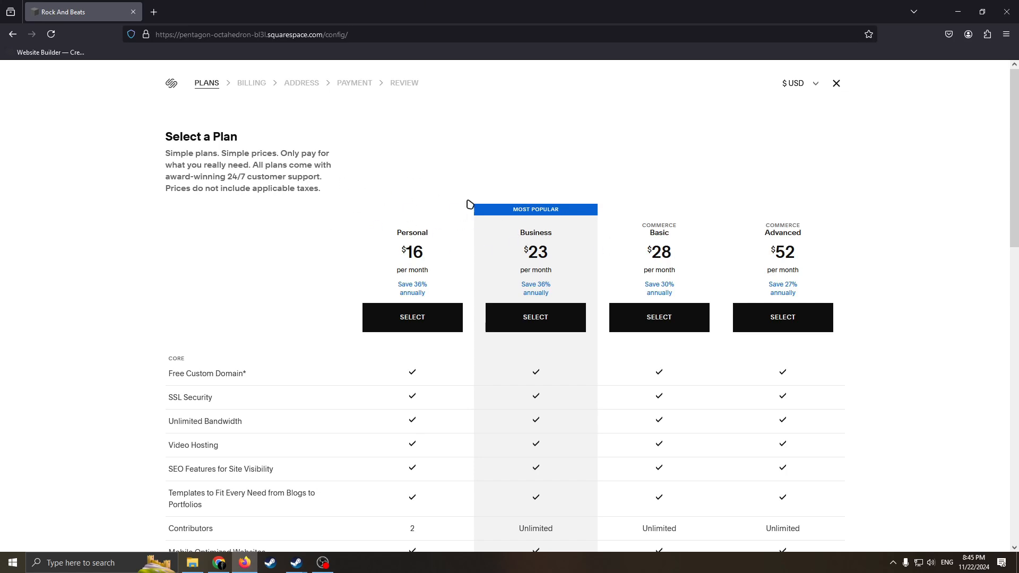
left_click_drag(394, 229, 521, 232)
left_click(478, 234)
scroll(503, 252, "down", 2)
scroll(467, 252, "up", 2)
left_click_drag(423, 233, 387, 232)
left_click_drag(531, 230, 594, 240)
left_click_drag(657, 234, 671, 234)
mouse_move(770, 233)
left_mouse_down()
mouse_move(841, 237)
mouse_move(776, 232)
left_mouse_up()
scroll(575, 324, "down", 2)
scroll(502, 324, "up", 2)
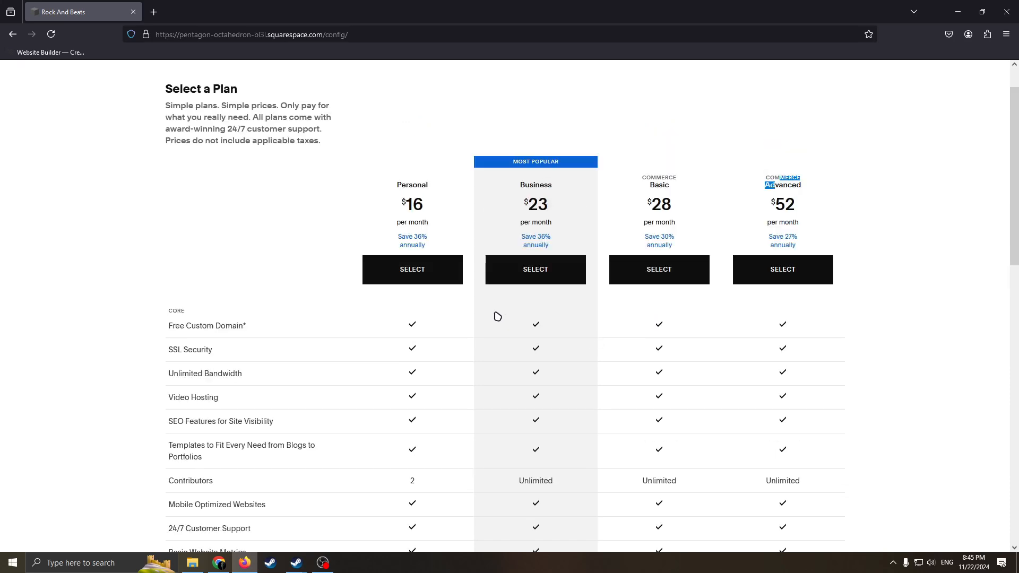
Examine which core and commerce features each subscription plan includes in the comparison table
scroll(544, 327, "down", 2)
scroll(485, 278, "up", 2)
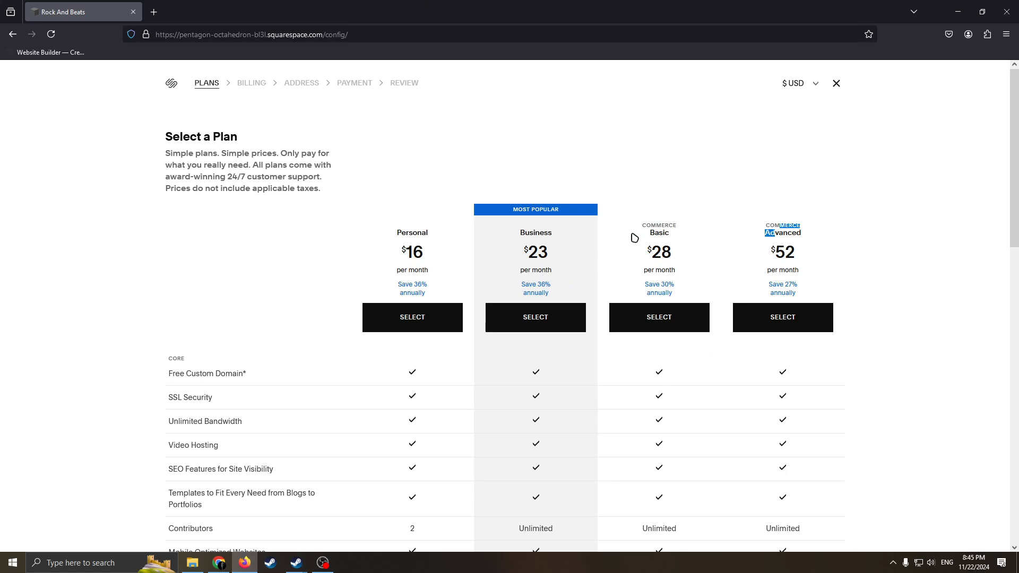
scroll(671, 360, "down", 3)
scroll(596, 326, "up", 3)
scroll(546, 188, "down", 4)
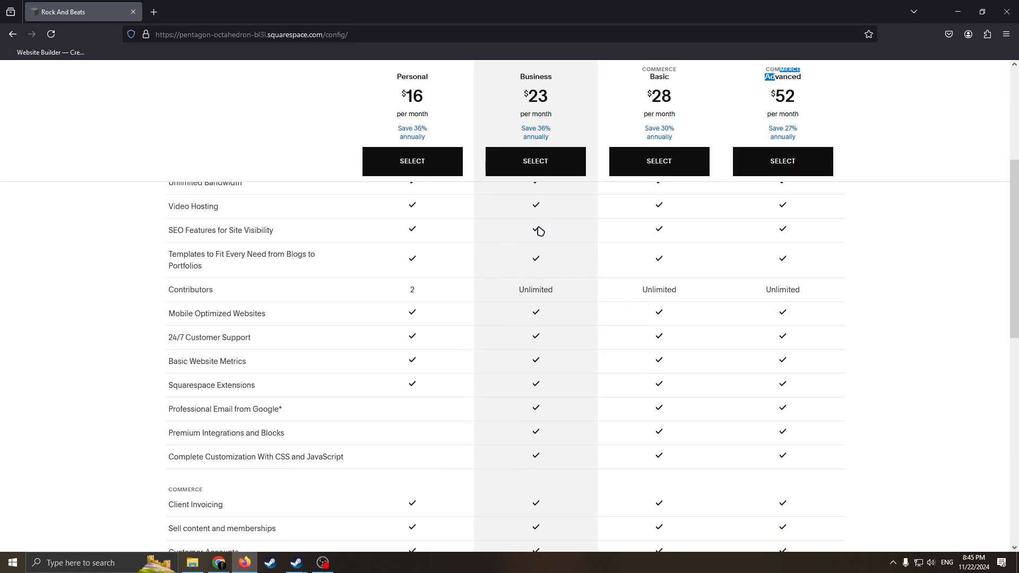
scroll(603, 341, "up", 3)
scroll(535, 383, "down", 3)
scroll(428, 127, "up", 5)
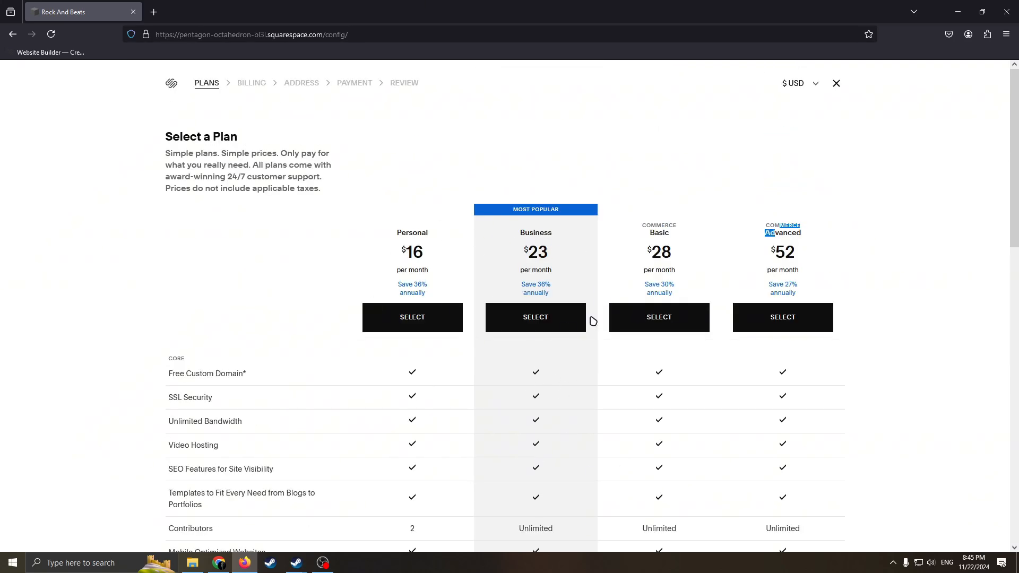
left_click(889, 269)
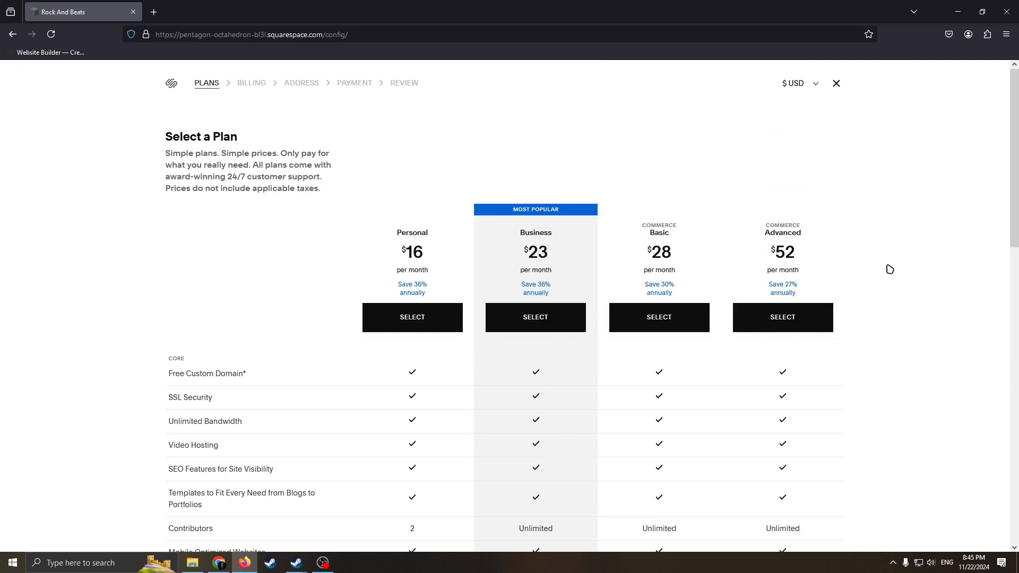